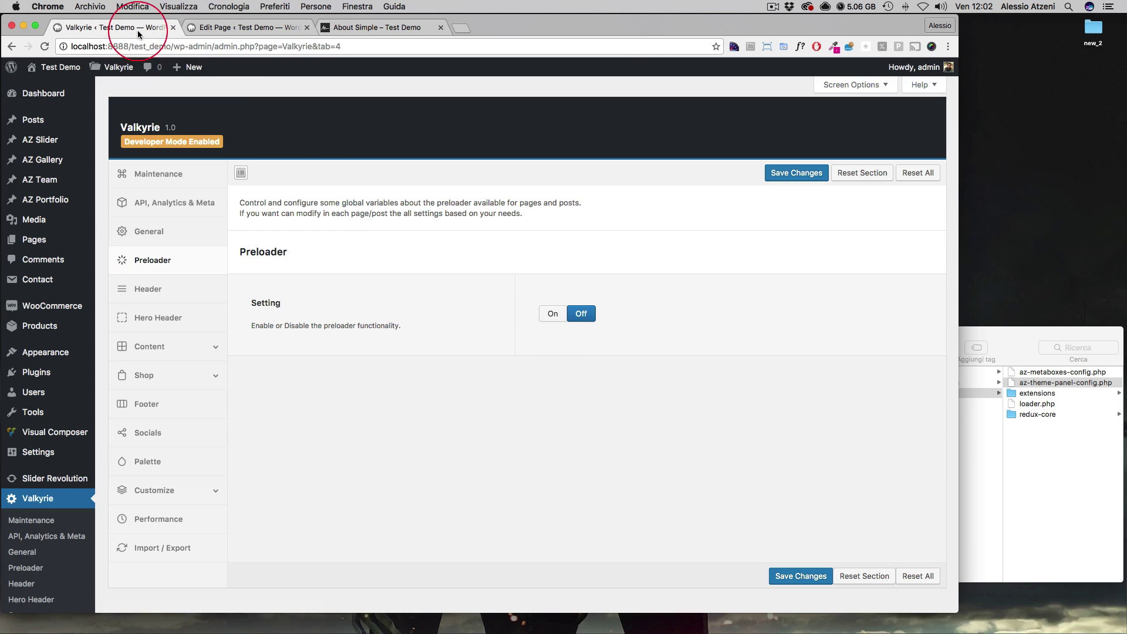
Turn the preloader setting on, save the changes, and check it on the About Simple page
click(553, 315)
scroll(661, 312, down, 5)
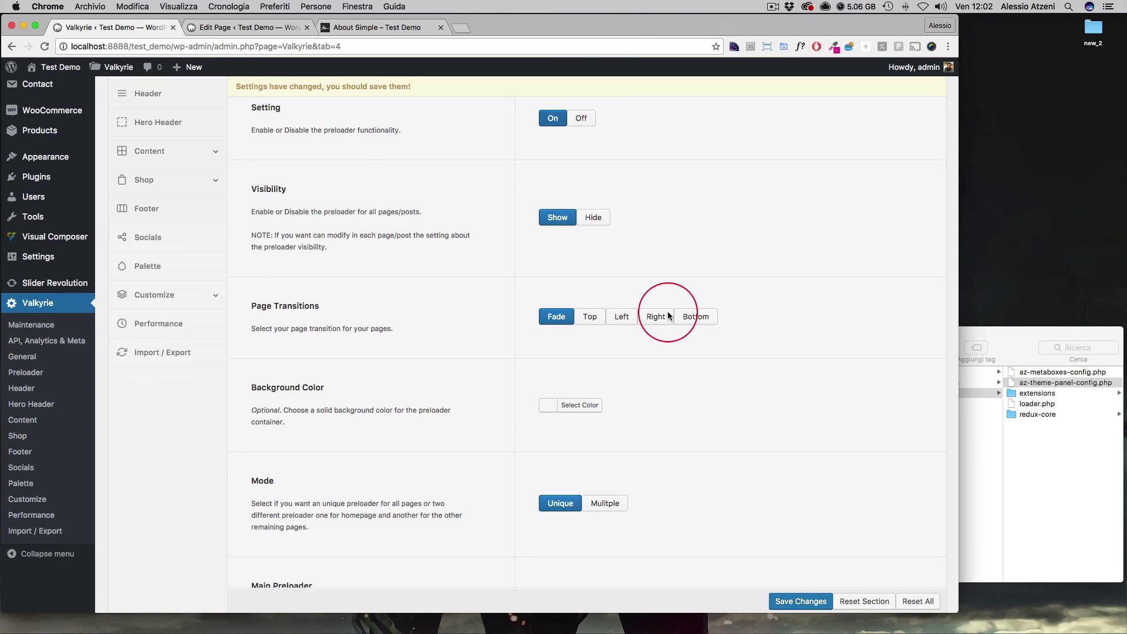
scroll(605, 367, down, 5)
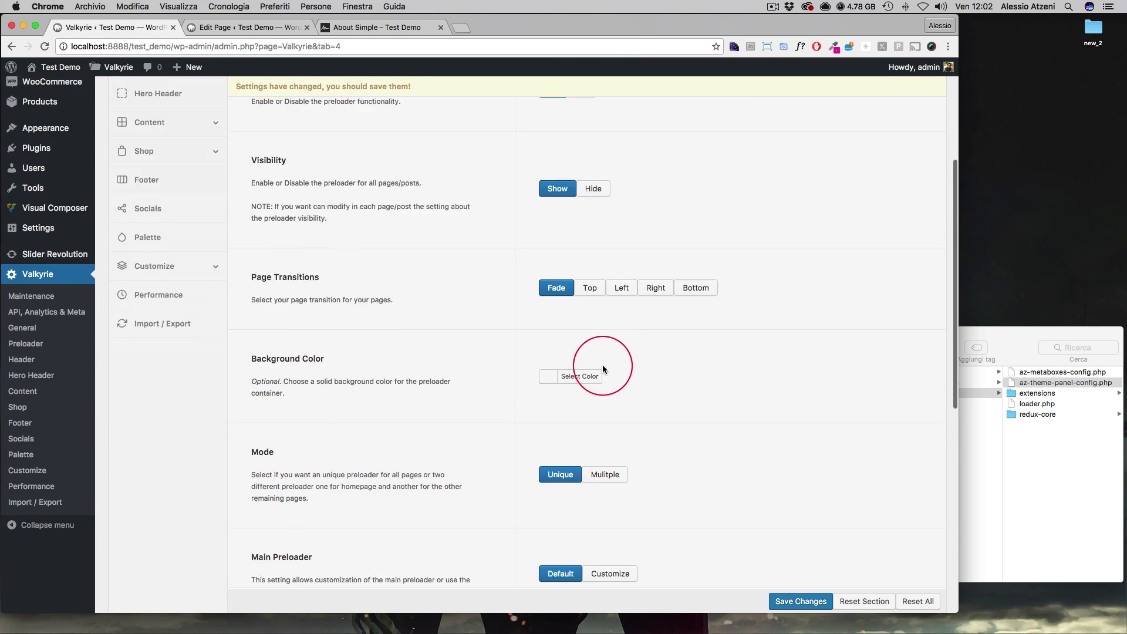
scroll(605, 363, down, 4)
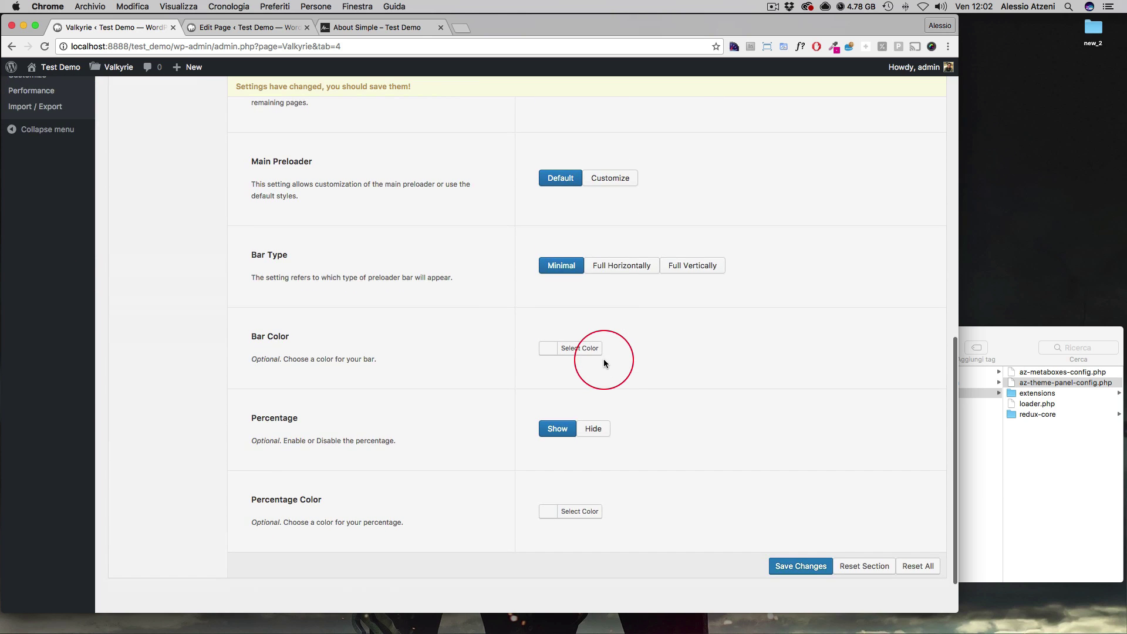
click(794, 504)
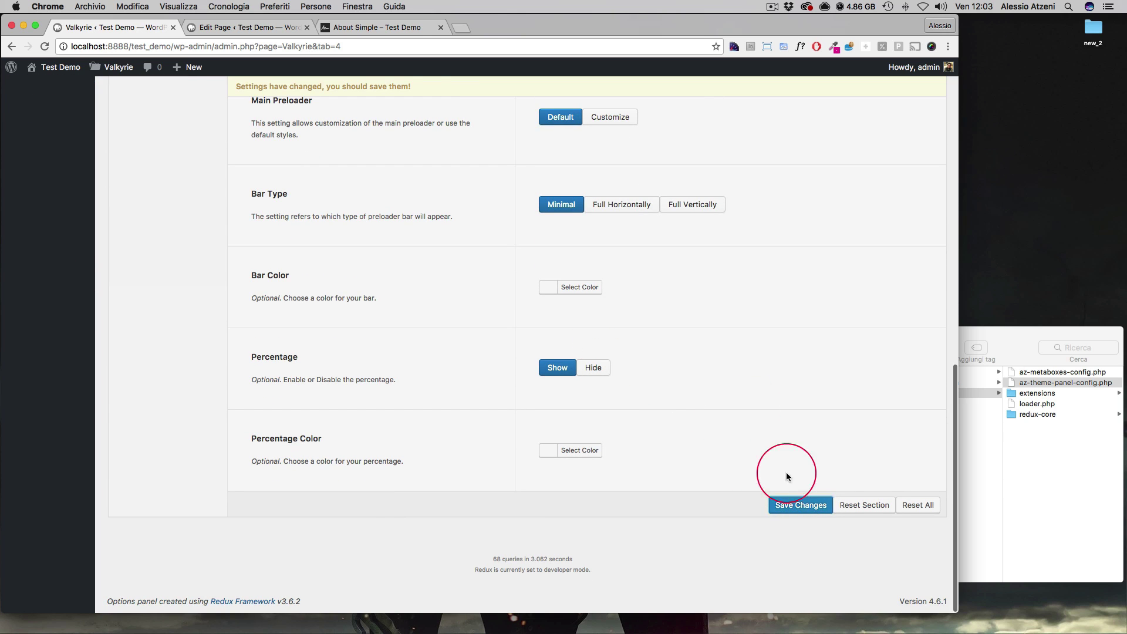
click(793, 505)
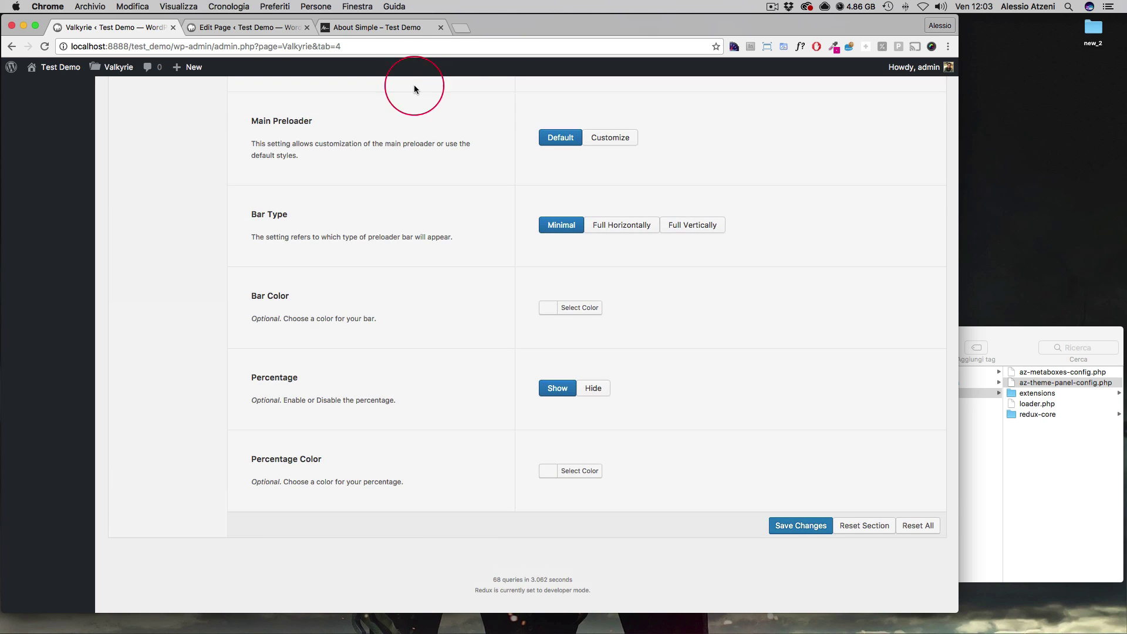
click(310, 30)
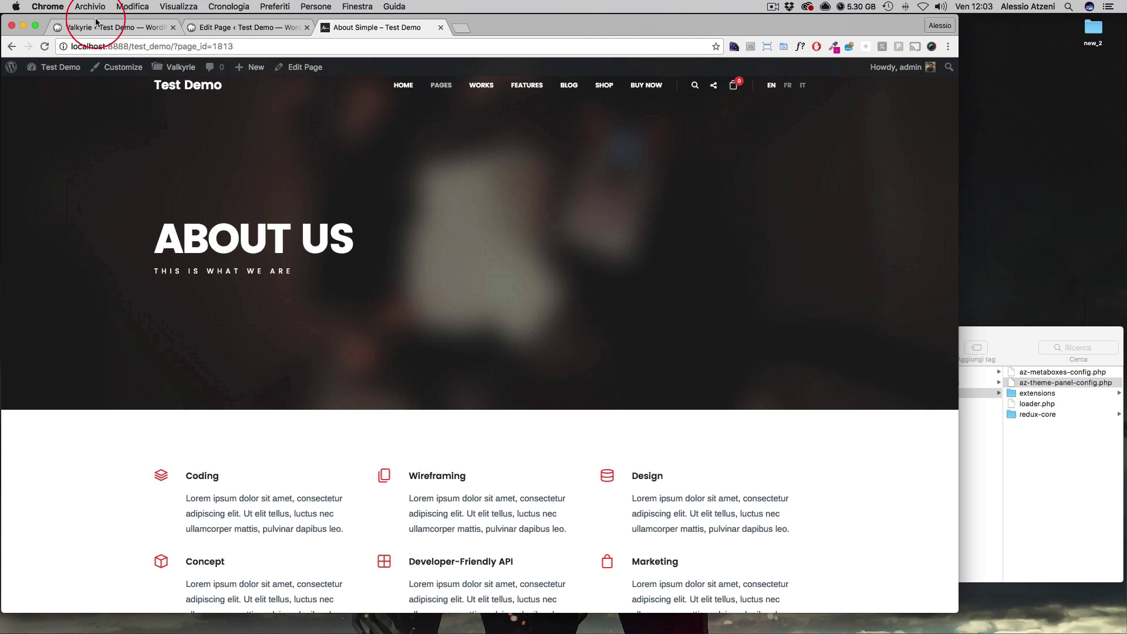
Set both the preloader's bar color and its percentage color to red #dd3333 in the theme panel
click(97, 24)
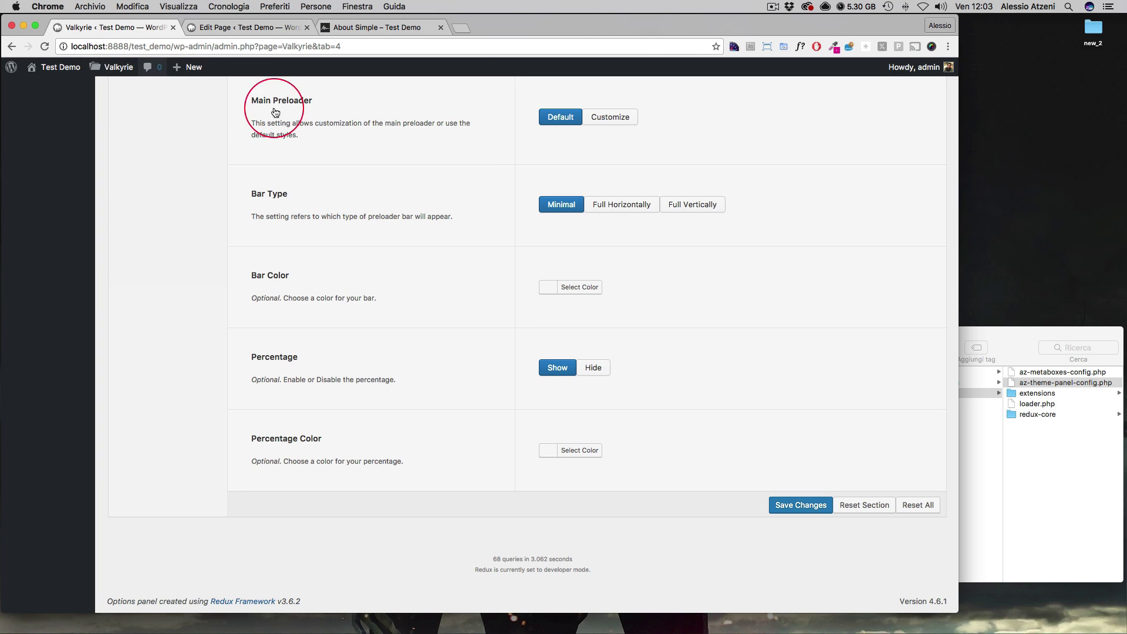
click(578, 289)
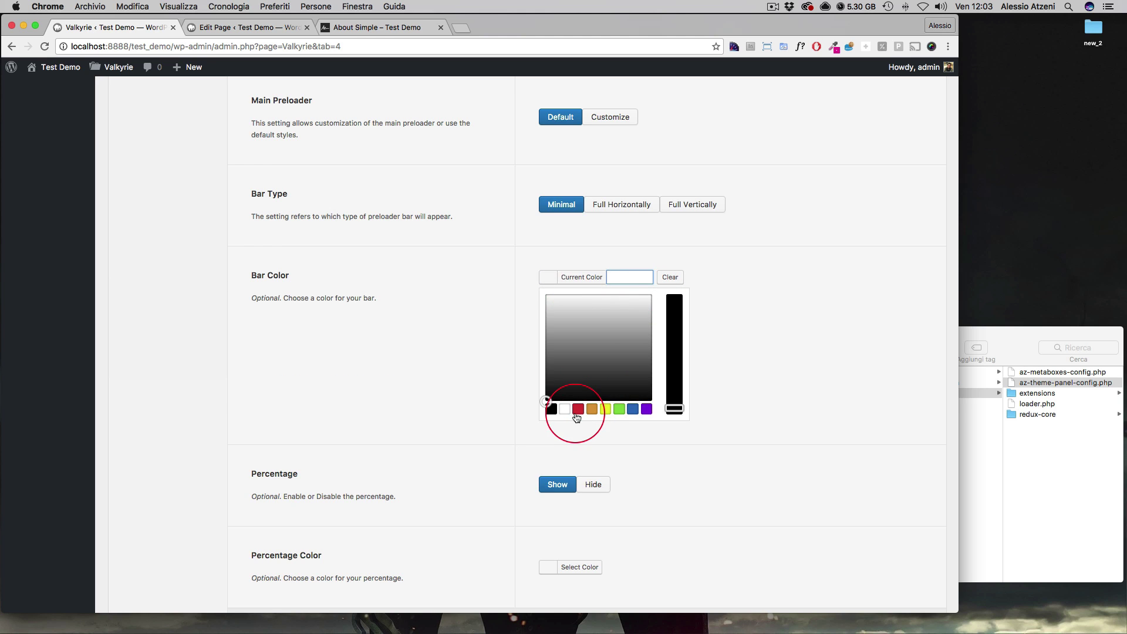
click(577, 413)
click(738, 369)
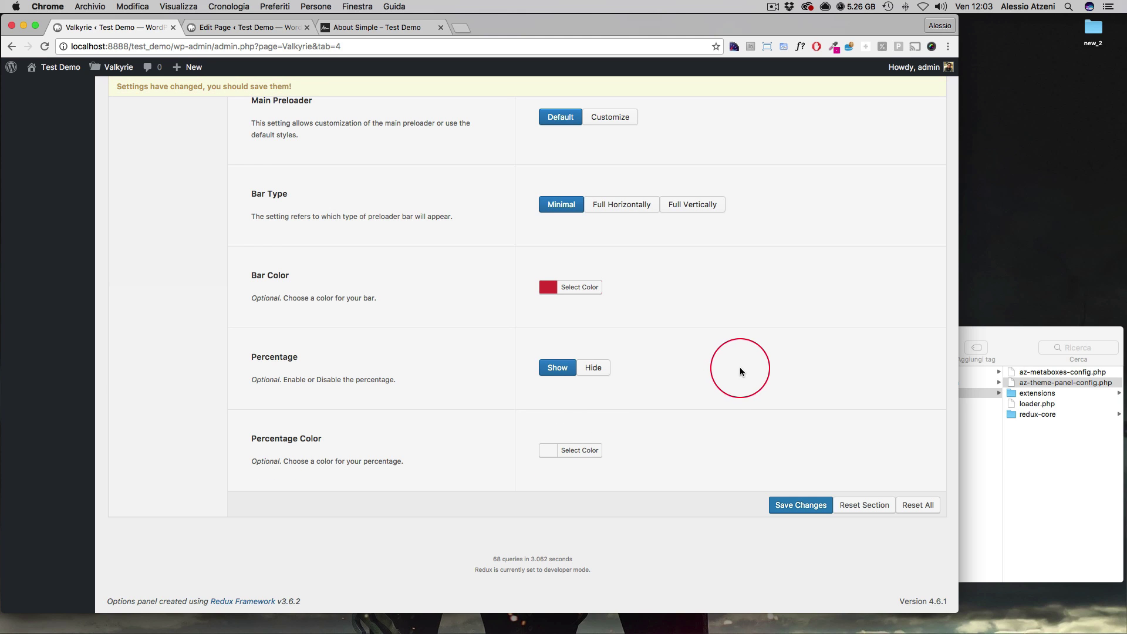
click(587, 457)
click(578, 573)
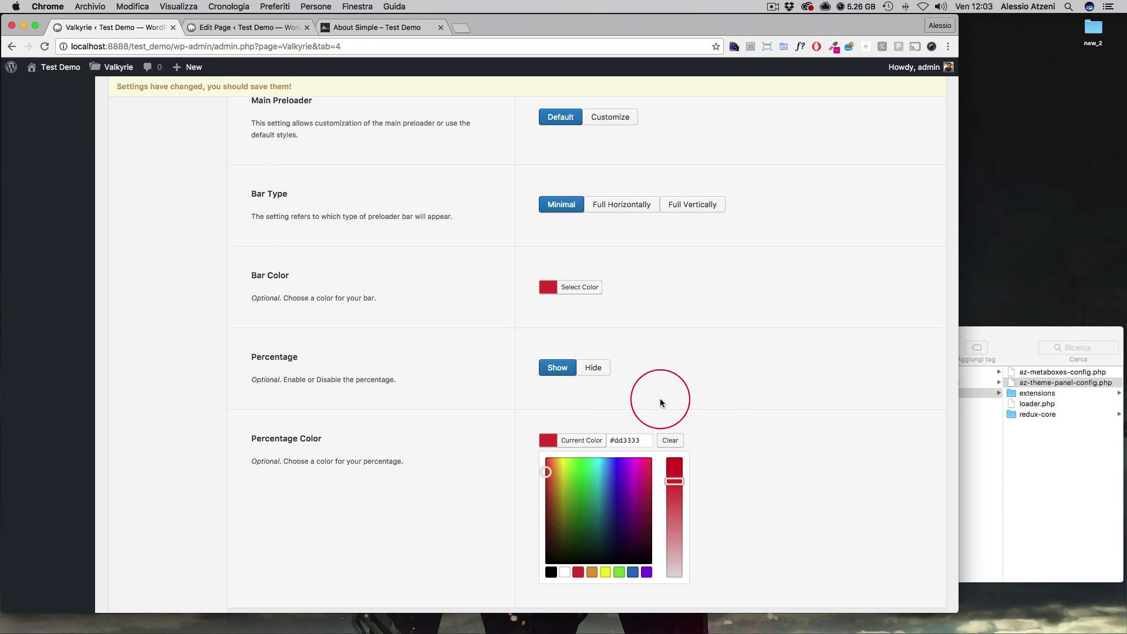
click(662, 403)
Set the preloader's background color to the dark brown #493900
scroll(661, 378, up, 6)
click(581, 278)
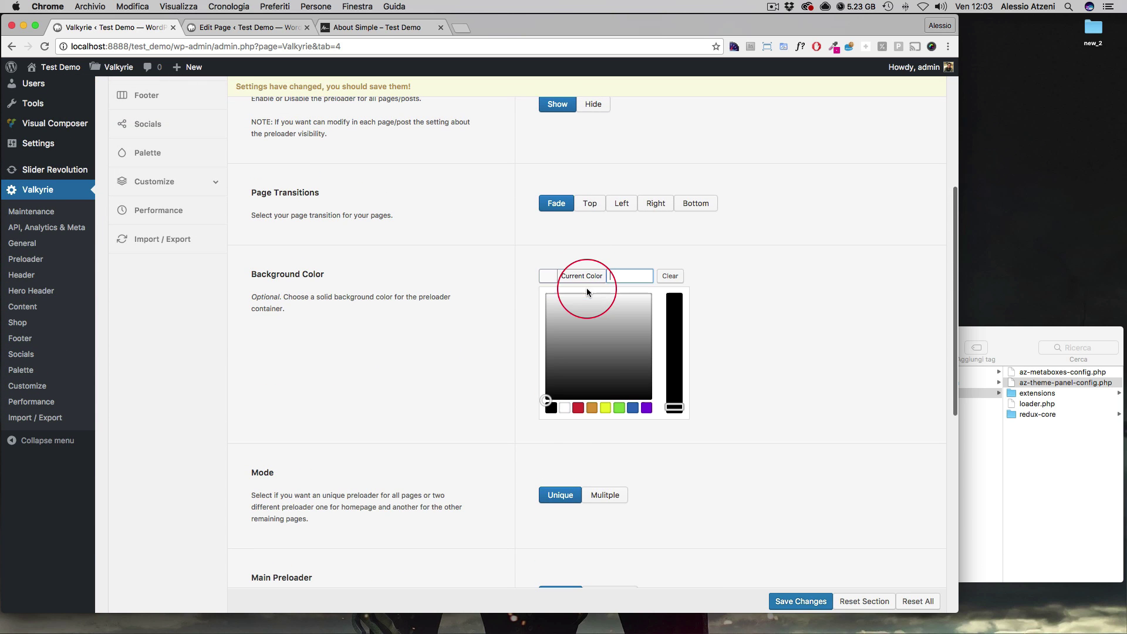
click(579, 412)
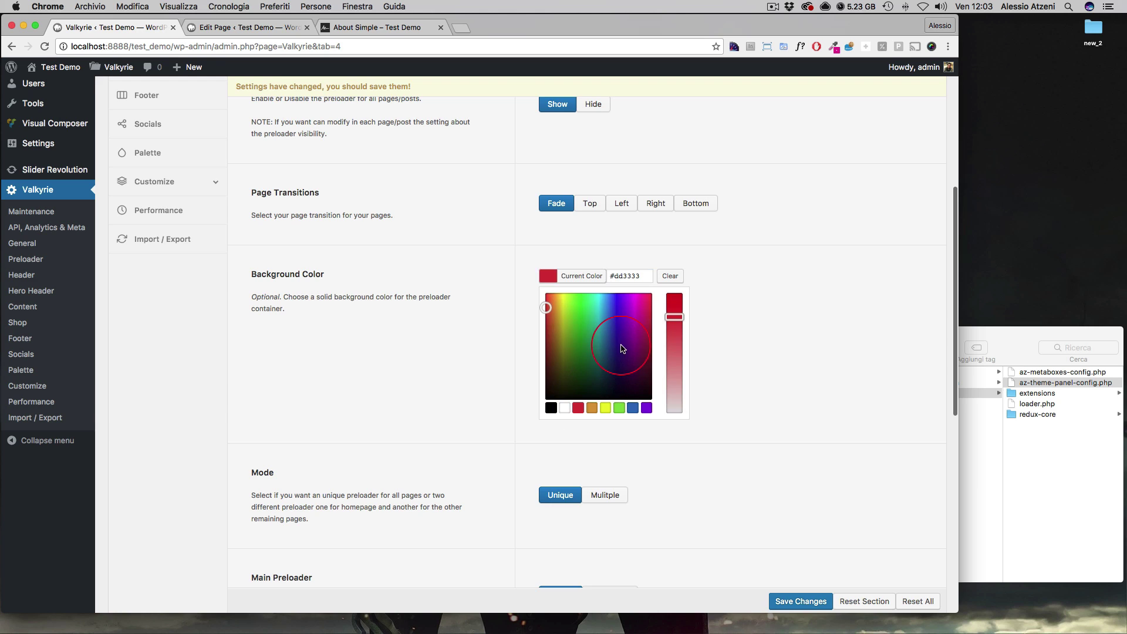
mouse_move(599, 351)
mouse_down()
mouse_move(552, 372)
mouse_move(569, 384)
mouse_up()
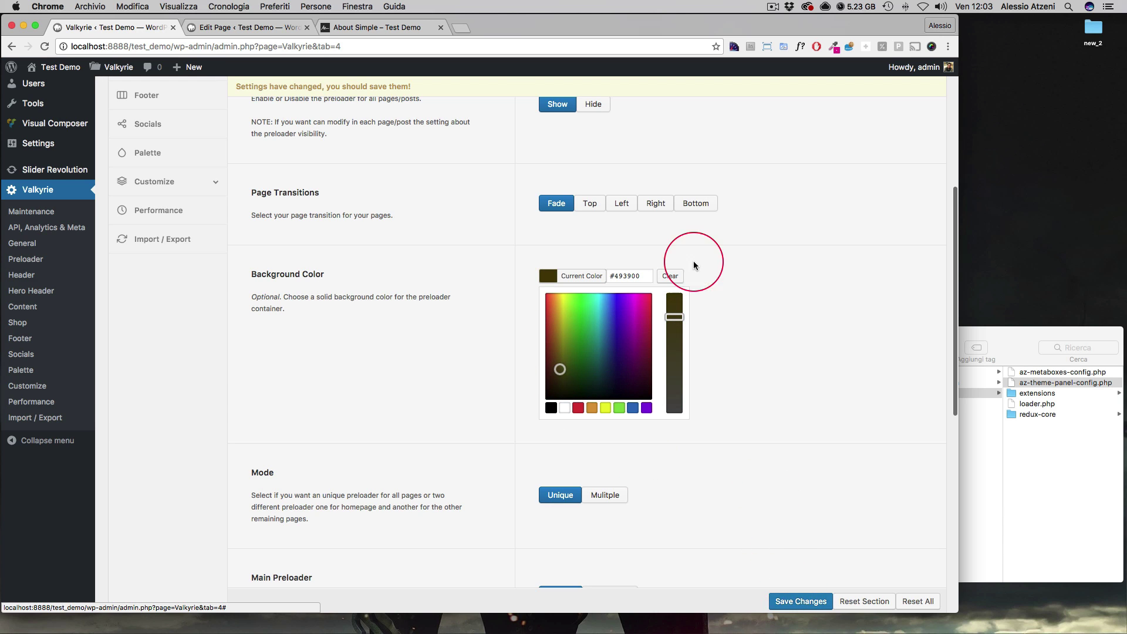
Set the page transition to Top, save the changes, and check them on the About Simple page
click(591, 205)
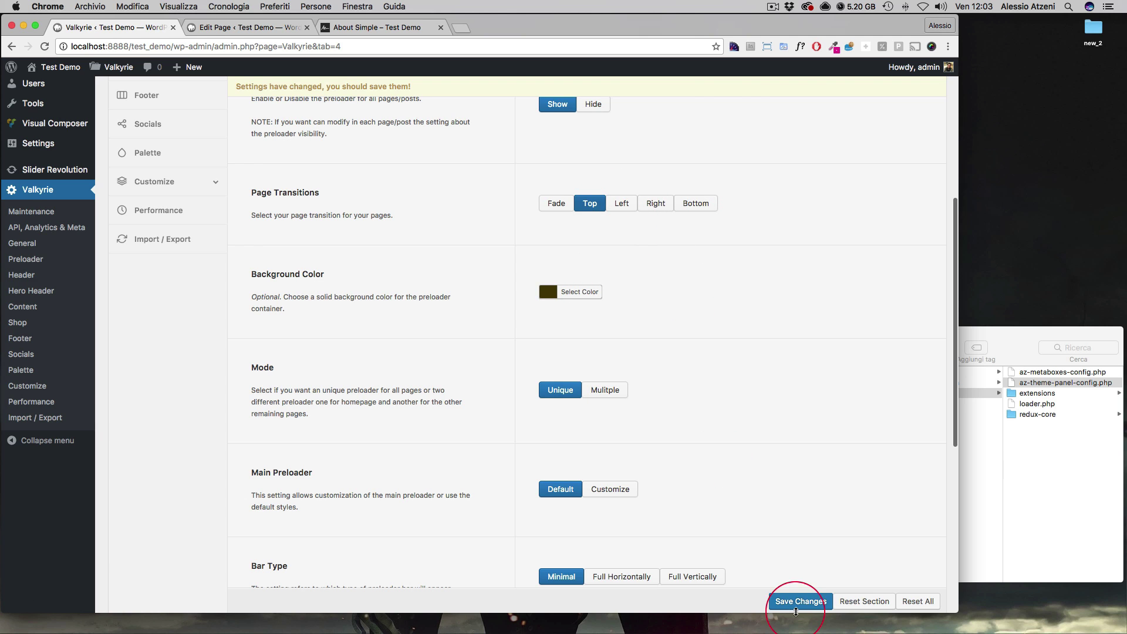
click(801, 601)
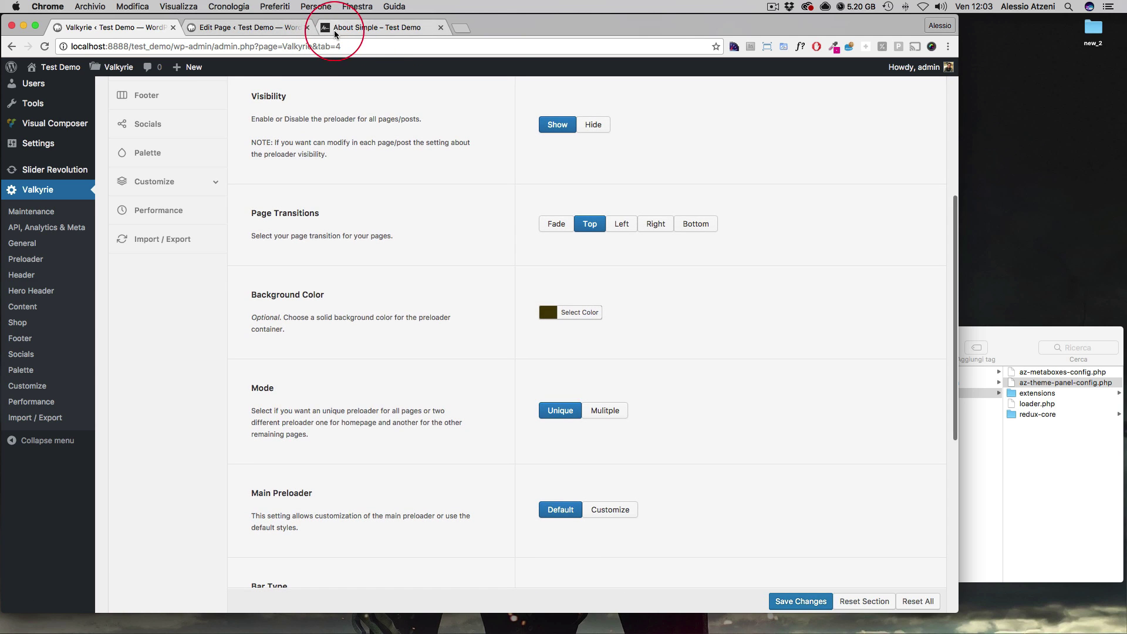
click(338, 27)
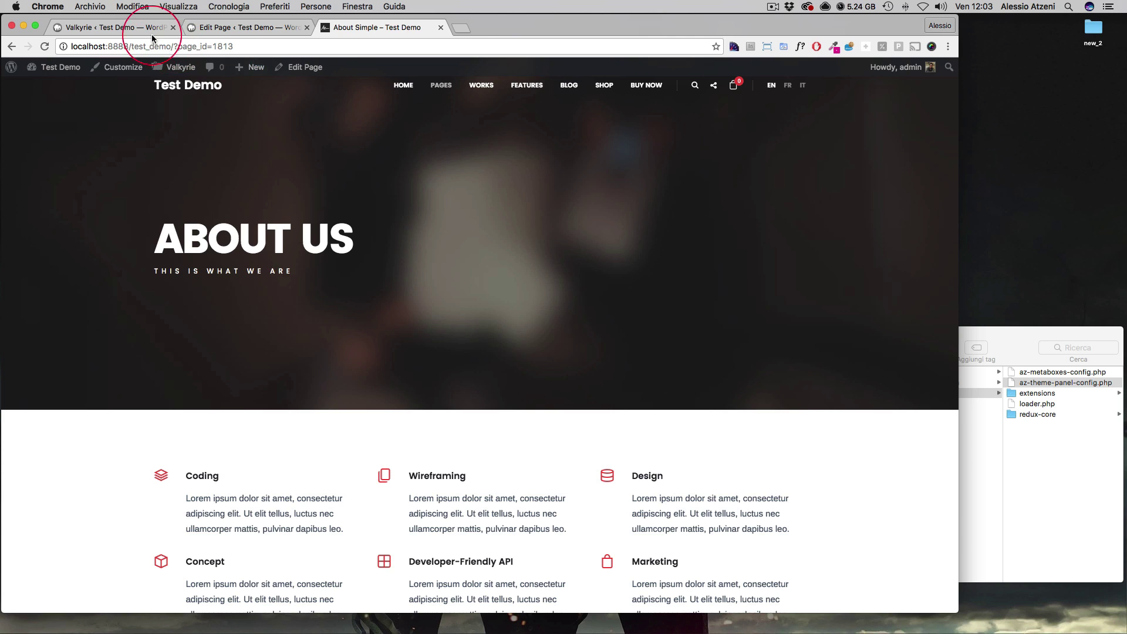
Clear the preloader's background color in the theme panel
click(152, 36)
click(547, 275)
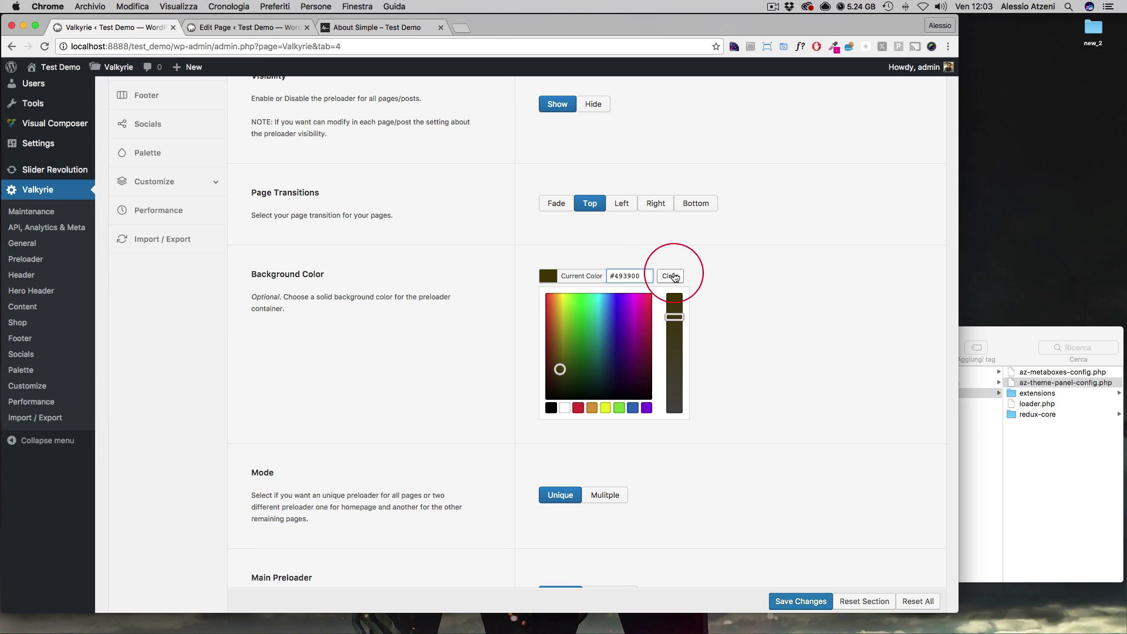
click(673, 276)
Clear the percentage and bar colors, and set the preloader percentage to Hide
scroll(693, 317, down, 8)
click(606, 402)
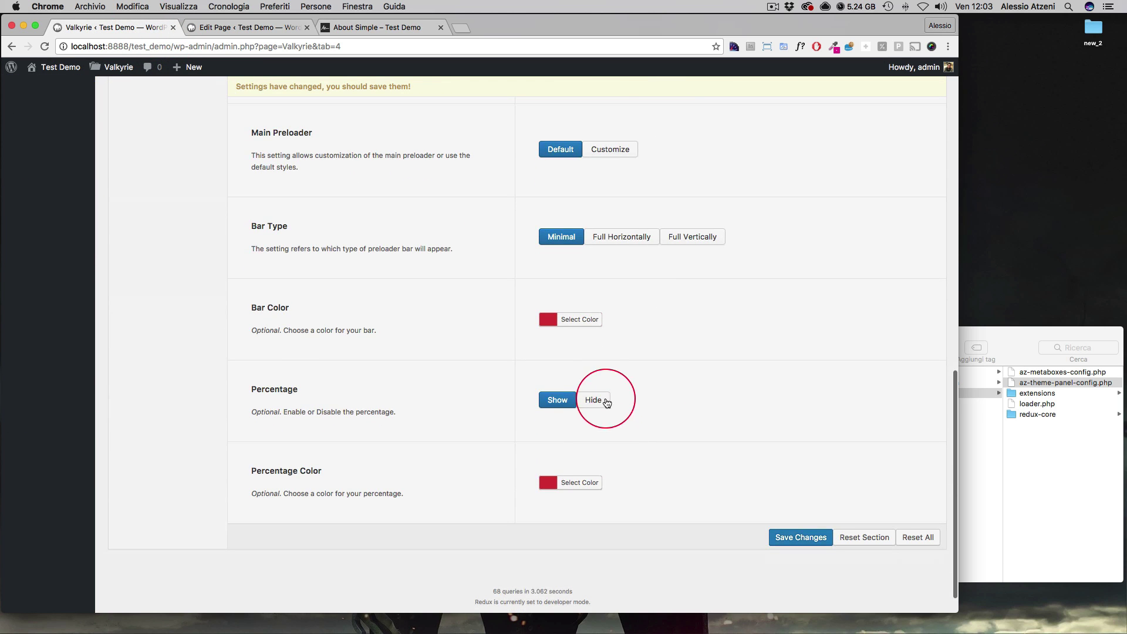
click(581, 482)
scroll(675, 388, down, 3)
click(662, 367)
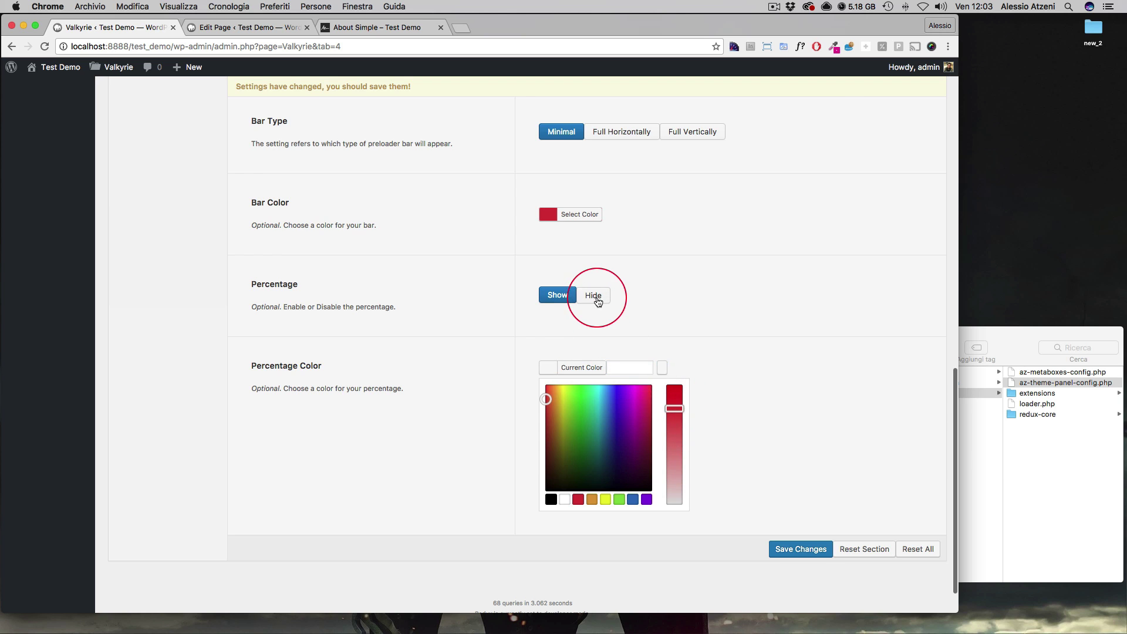
click(594, 295)
click(590, 359)
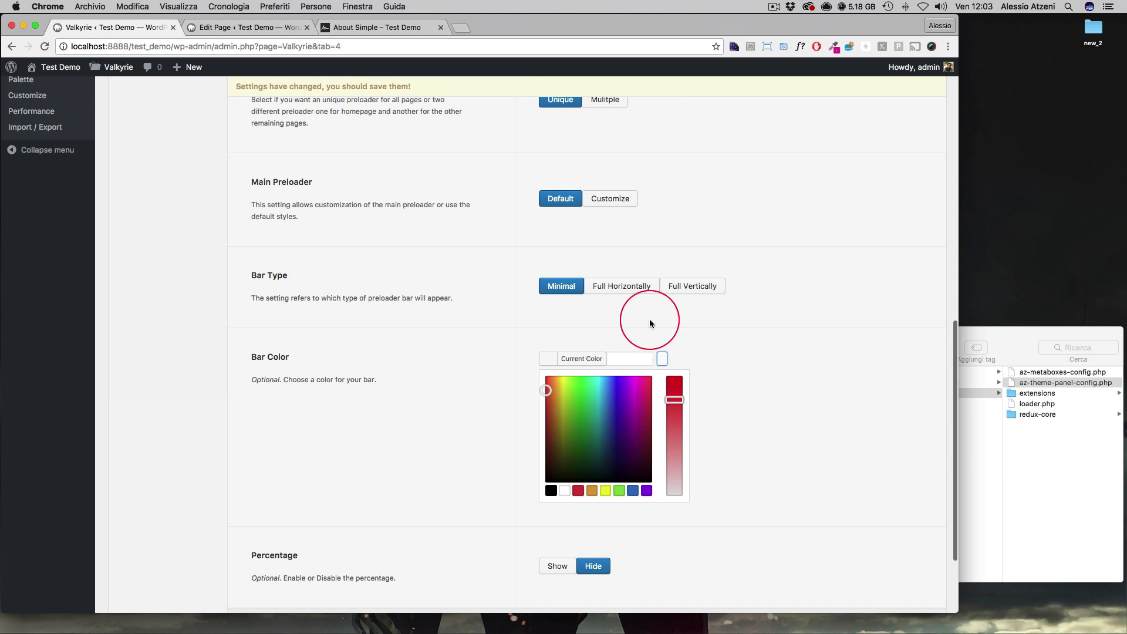
Set the preloader bar type to Full Horizontally and save the changes
click(624, 291)
click(758, 557)
click(801, 587)
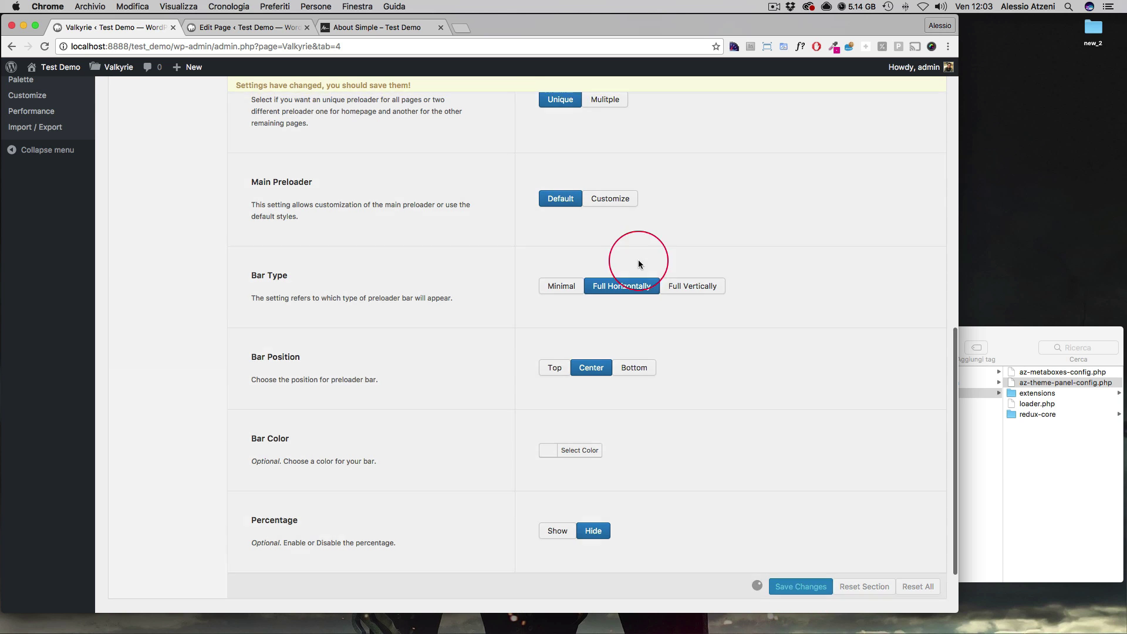
Set the page transition to Right, save the changes, and check the preloader on the About Simple page
scroll(520, 195, up, 3)
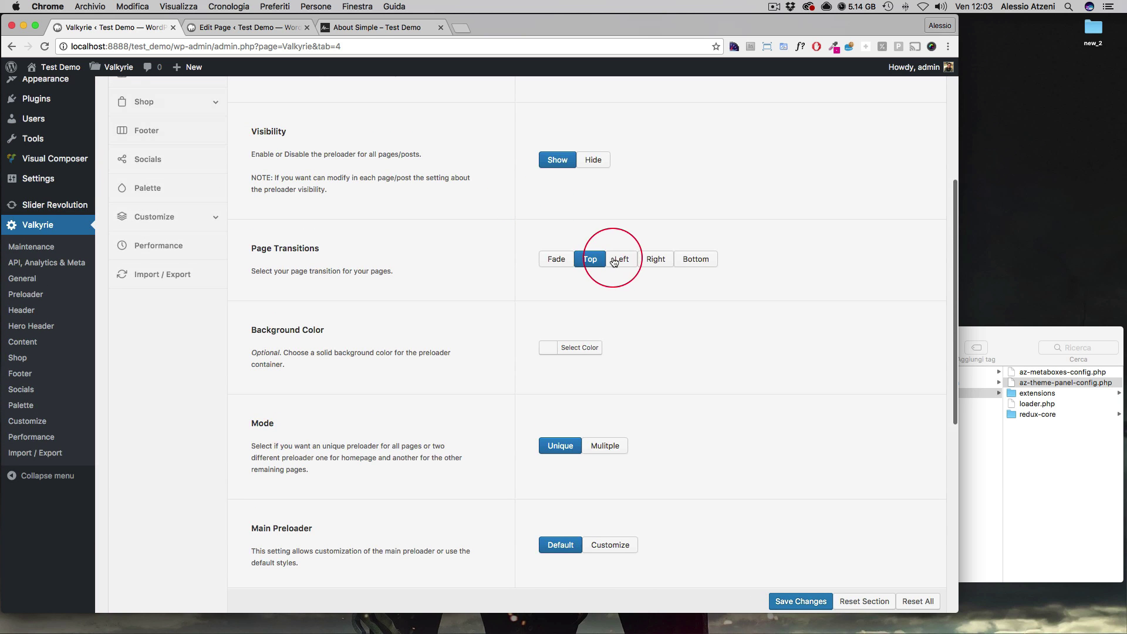
click(657, 260)
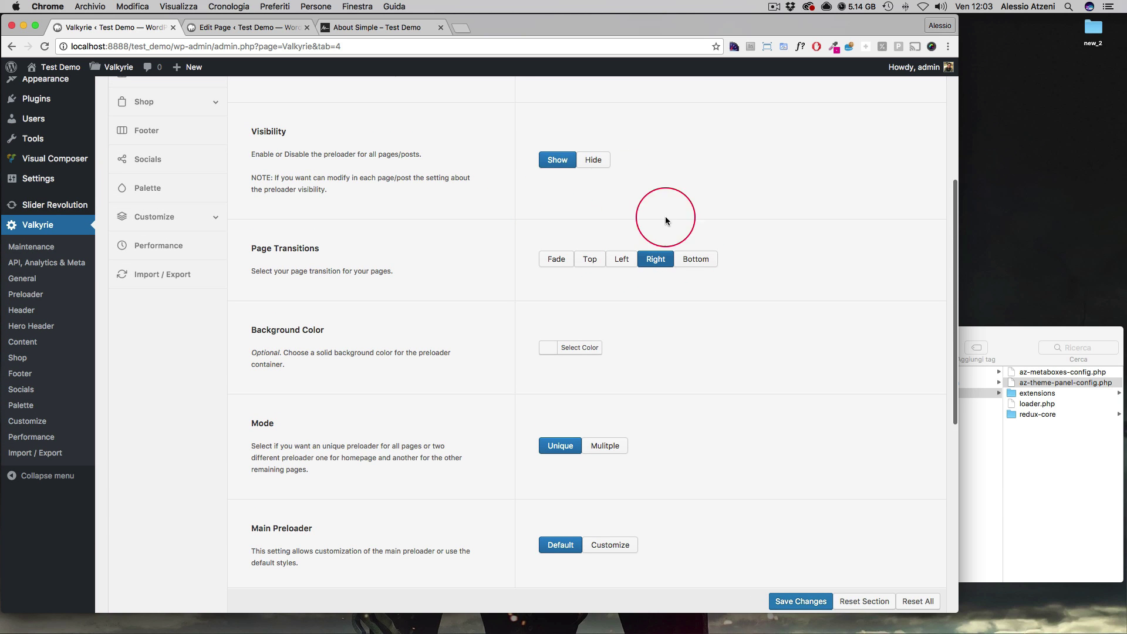
click(812, 599)
click(377, 27)
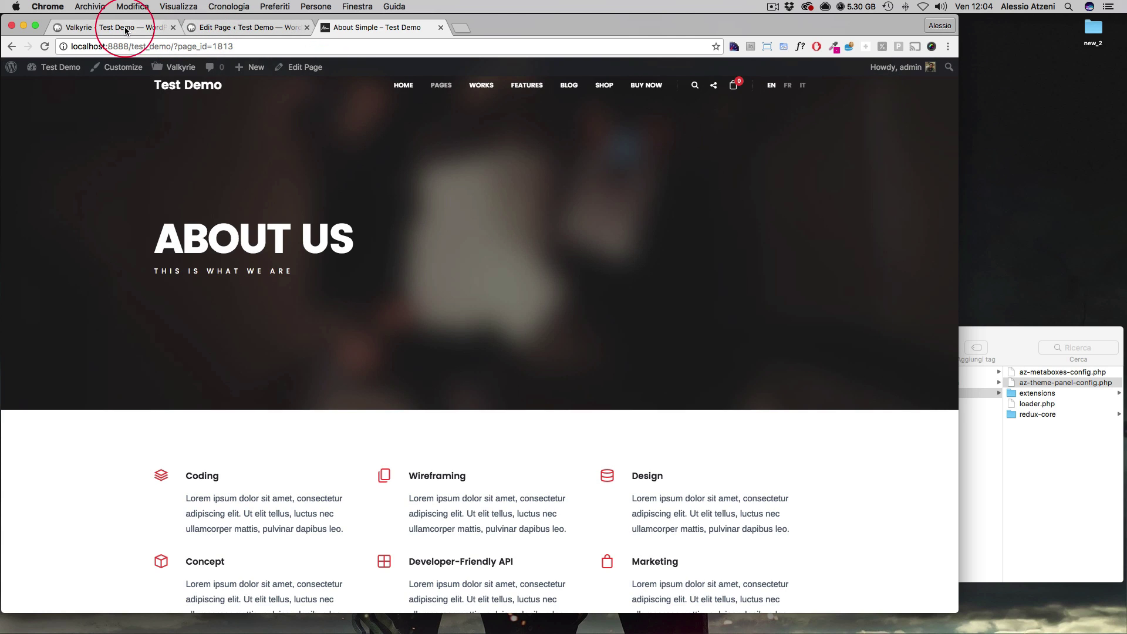
Set the page transition to Fade and the percentage to Show in the preloader settings, and save the changes
click(132, 28)
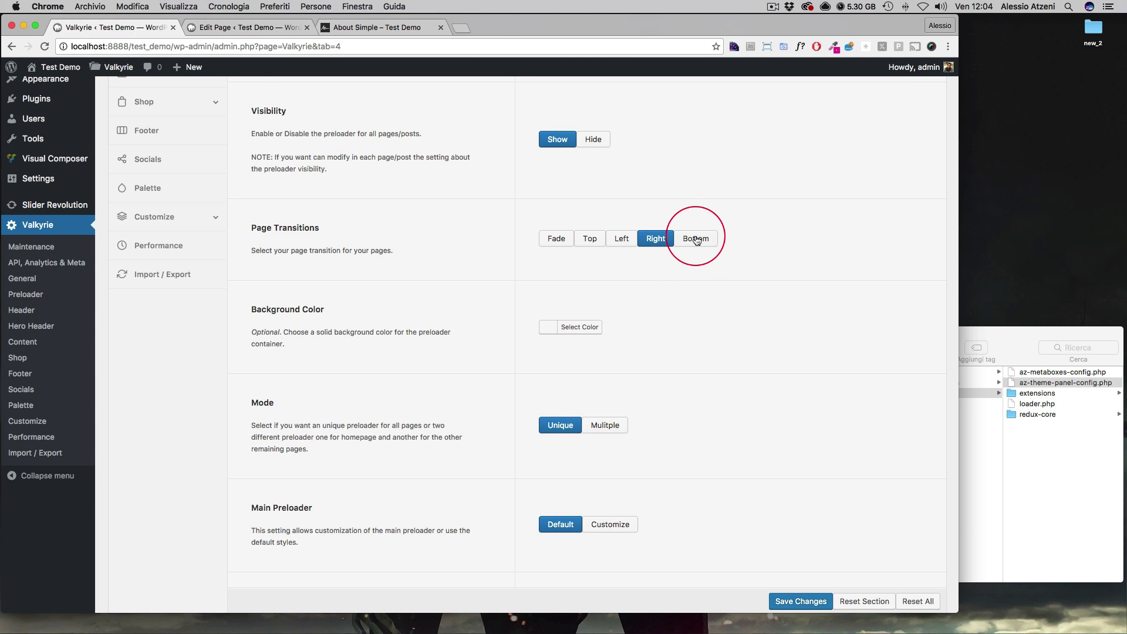
click(557, 238)
scroll(695, 321, down, 3)
scroll(695, 322, down, 5)
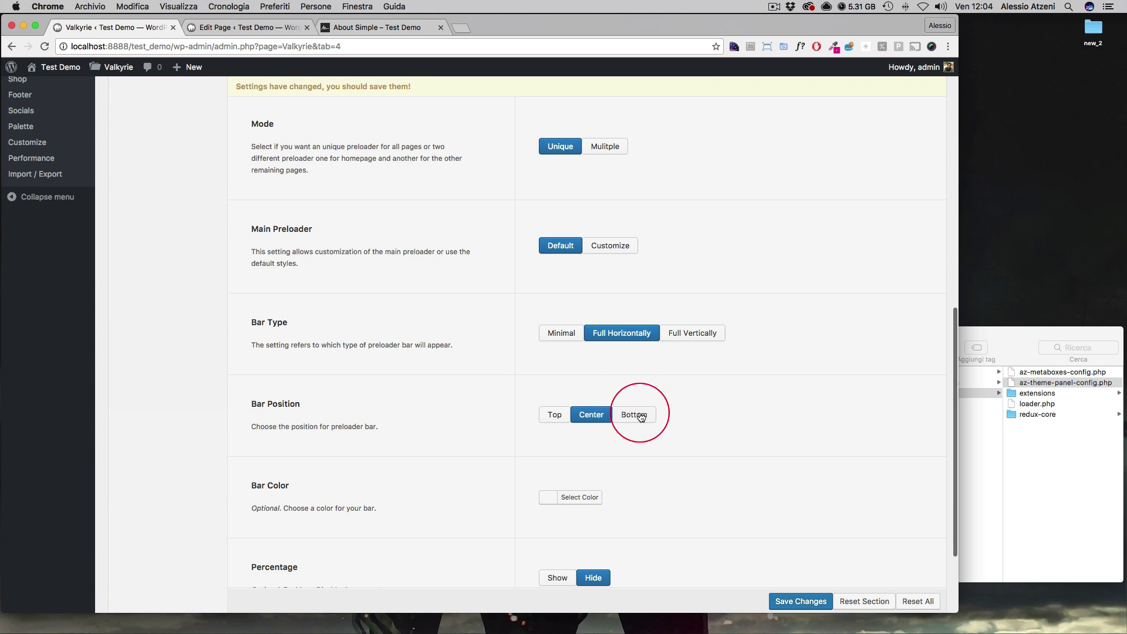
scroll(580, 466, down, 2)
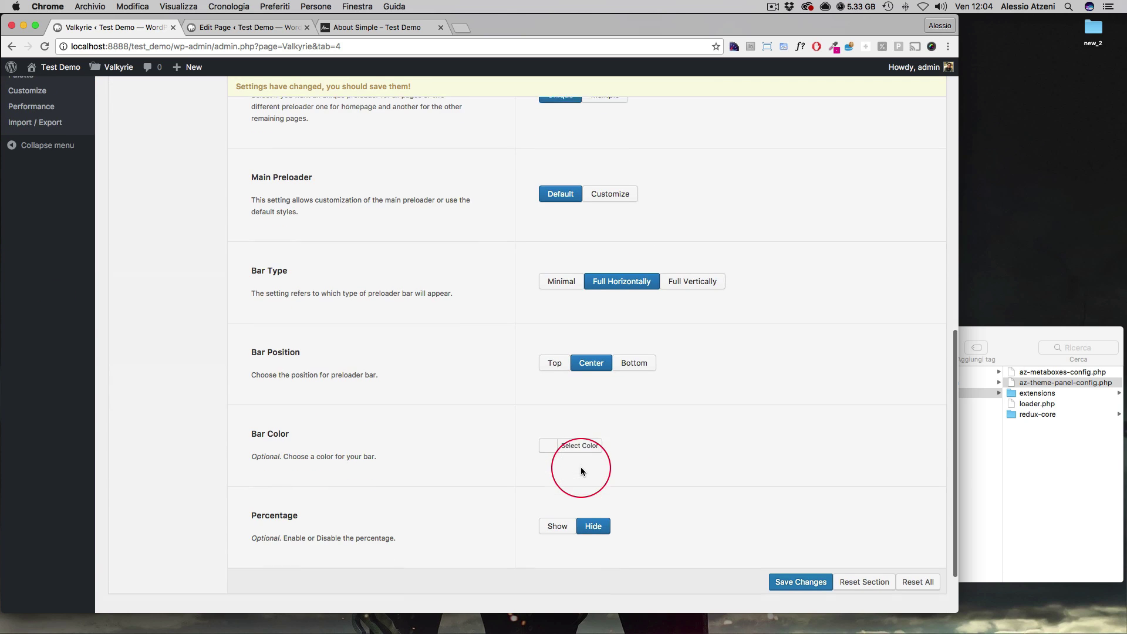
click(558, 519)
scroll(649, 488, down, 3)
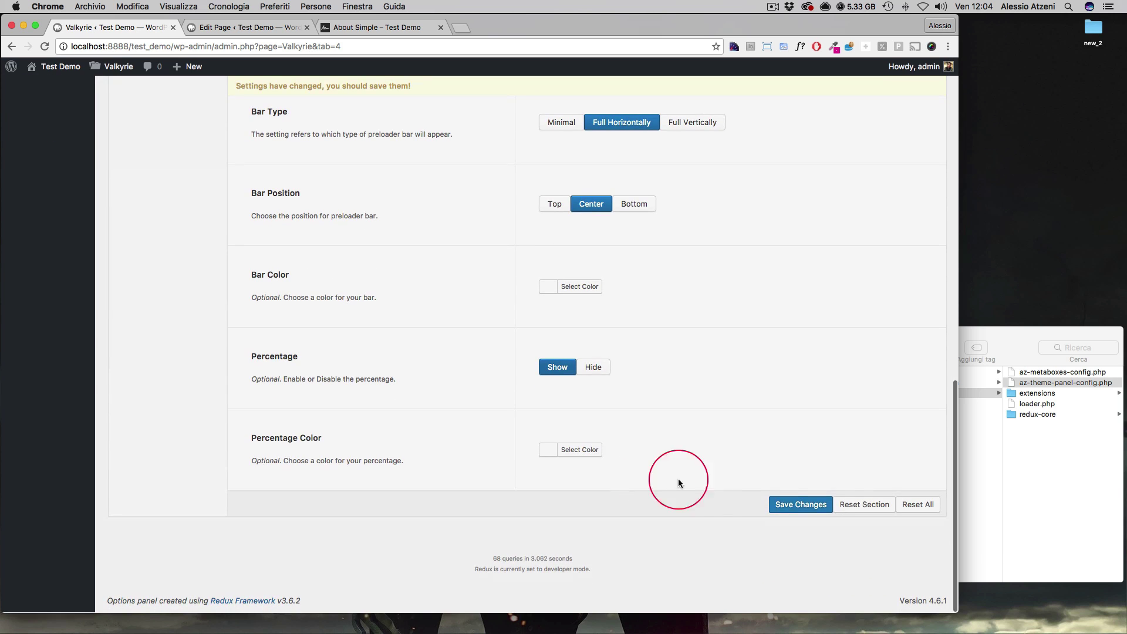
click(804, 505)
Set the bar type to Full Vertically, save the changes, and reload the About Simple page to check the preloader
scroll(657, 258, up, 3)
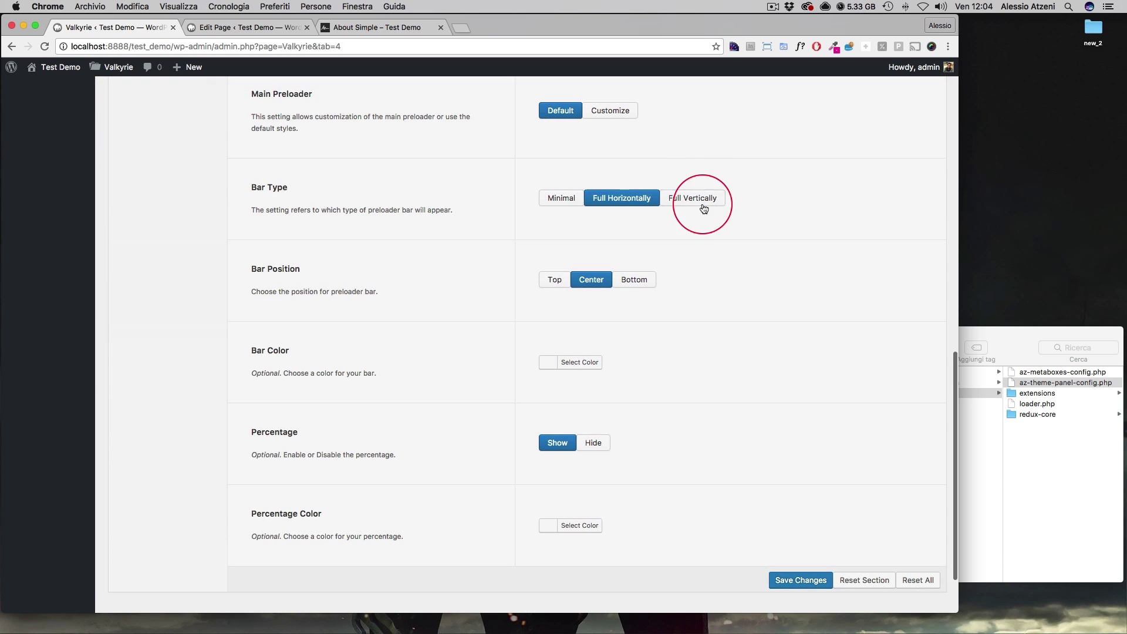
click(697, 203)
click(790, 505)
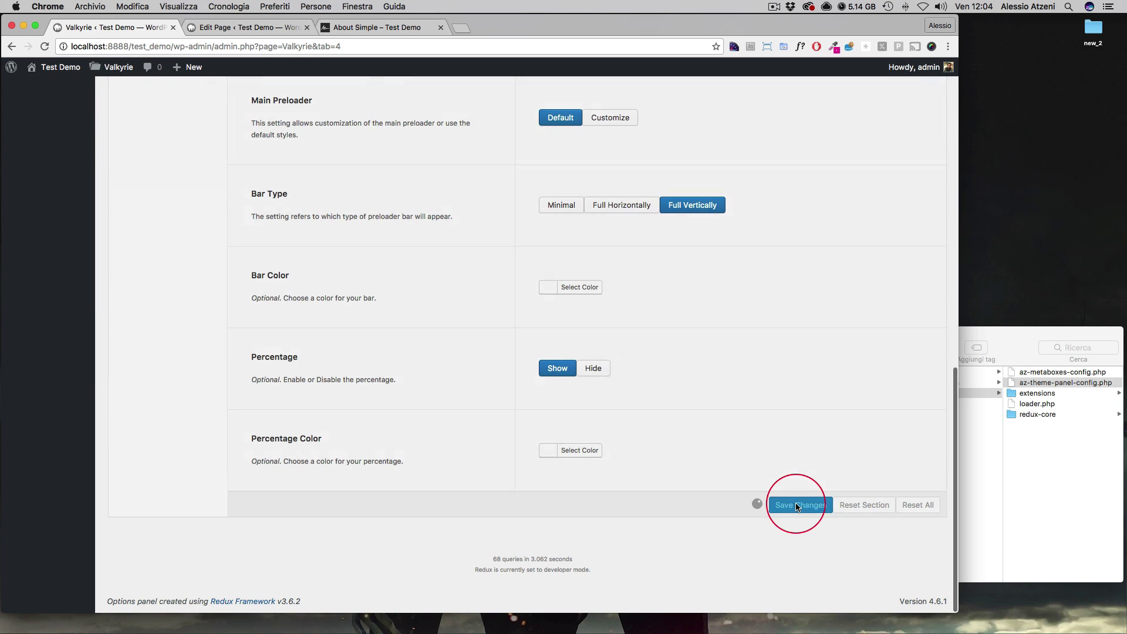
click(260, 28)
click(361, 27)
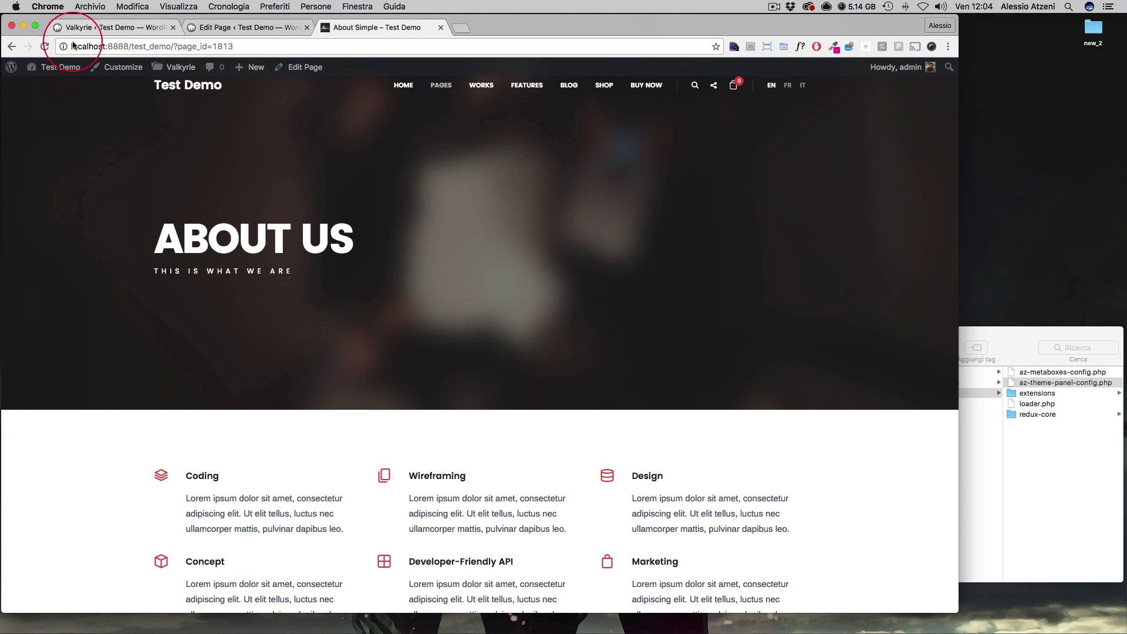
click(44, 45)
mouse_move(457, 120)
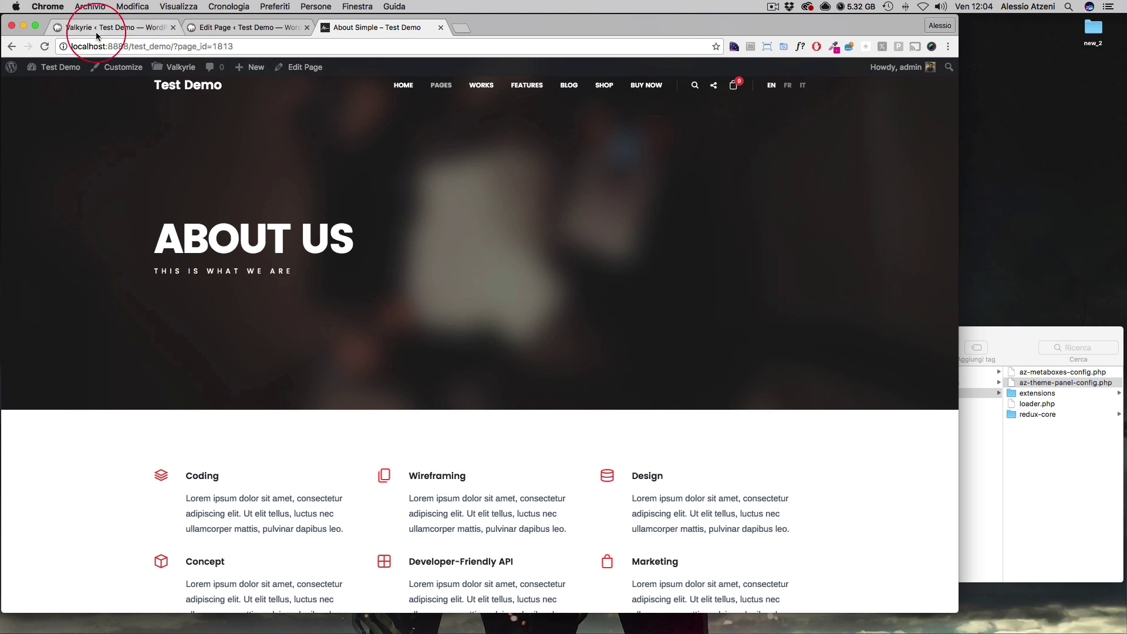
In the Valkyrie preloader settings, set the main preloader to Customize and choose Circular SVG as the spinner type
click(91, 28)
scroll(616, 252, up, 5)
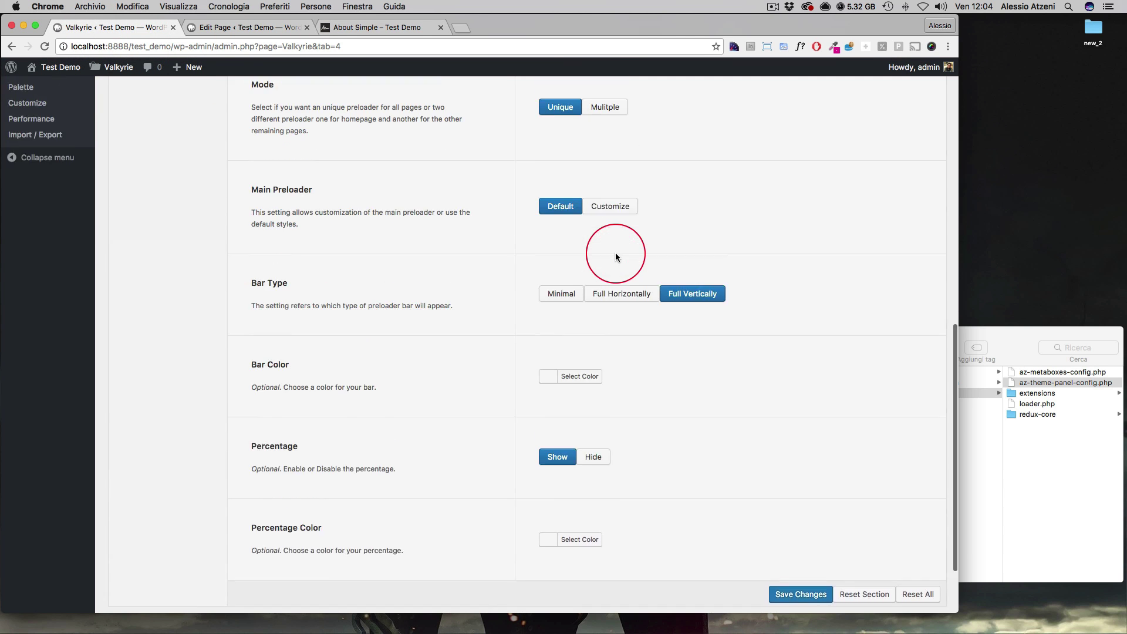
click(625, 334)
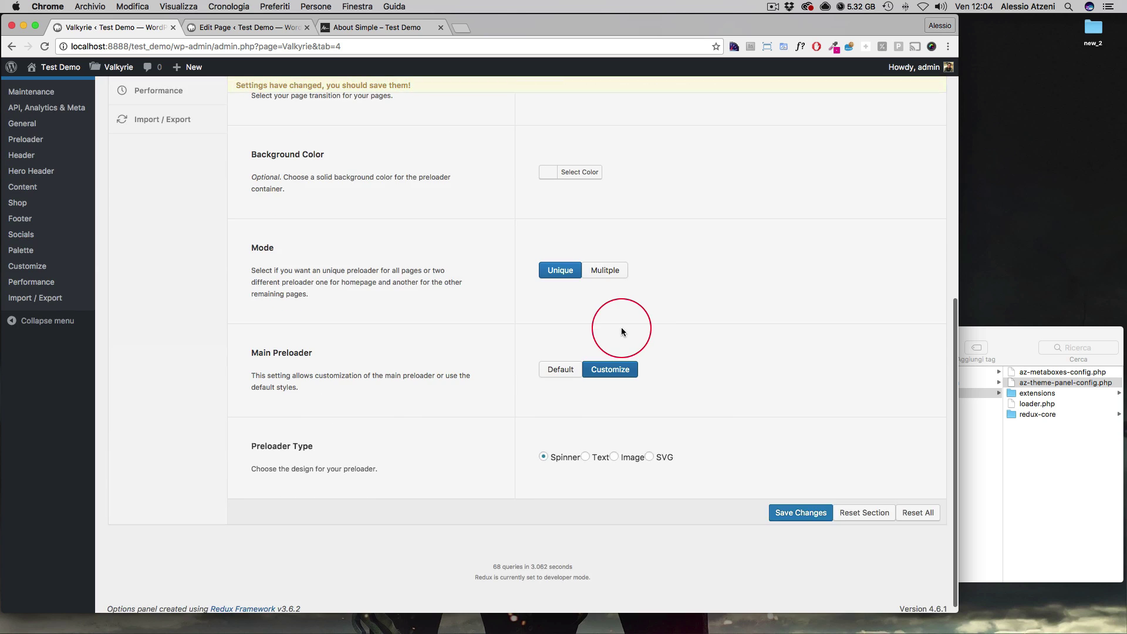
scroll(643, 327, down, 4)
click(568, 404)
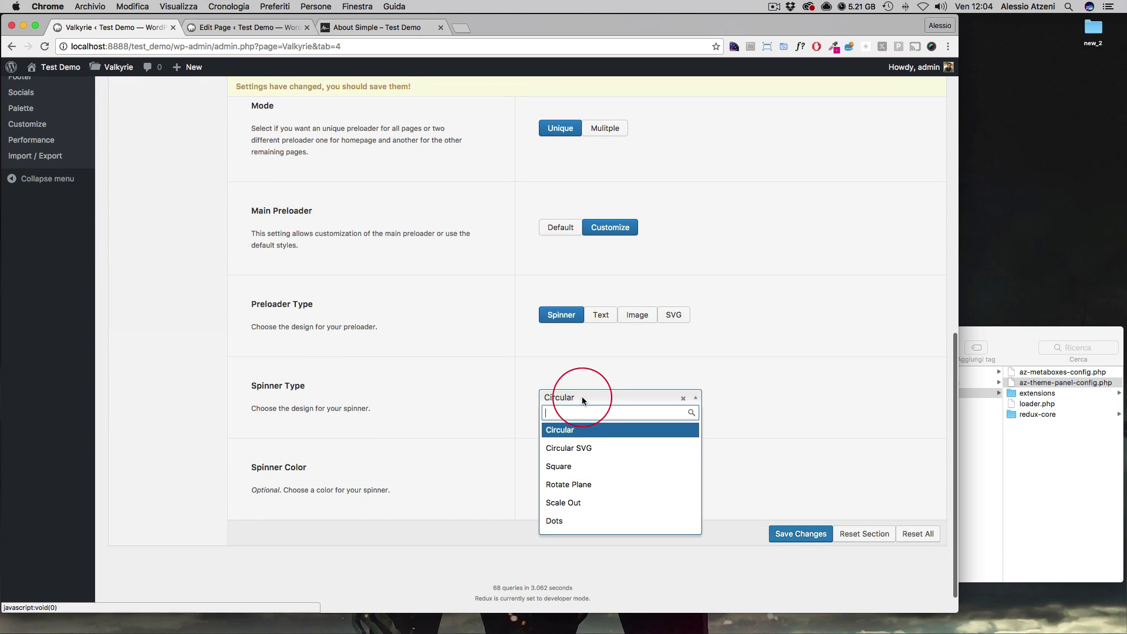
click(575, 443)
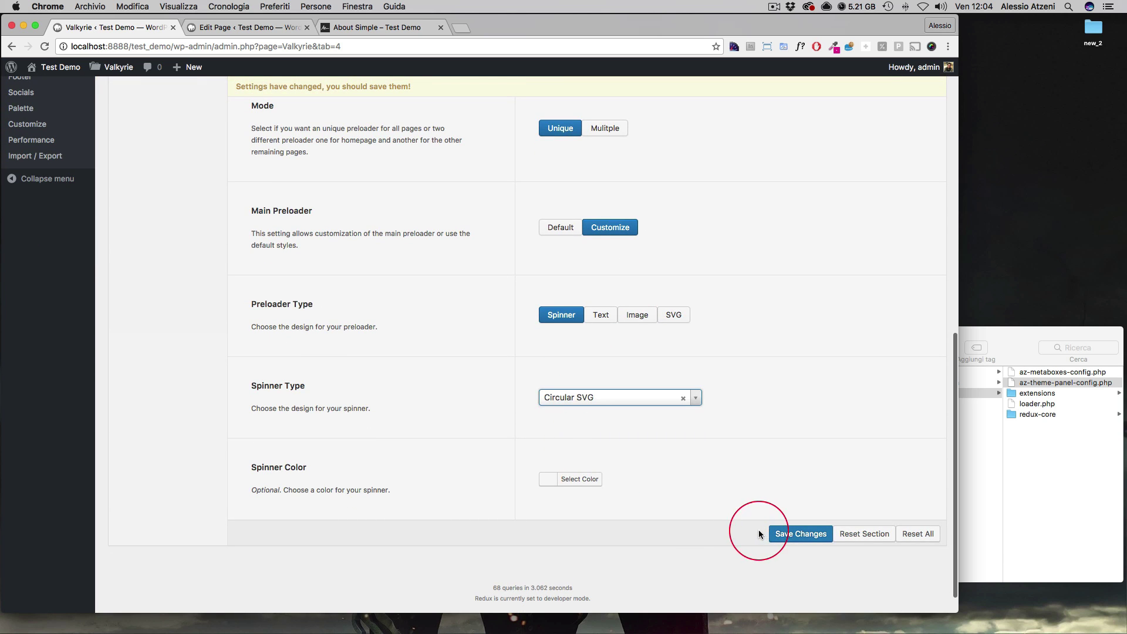
Set the spinner color to green #81d742, save the changes, and check the preloader on the About Simple page
click(580, 479)
scroll(693, 484, down, 3)
click(619, 507)
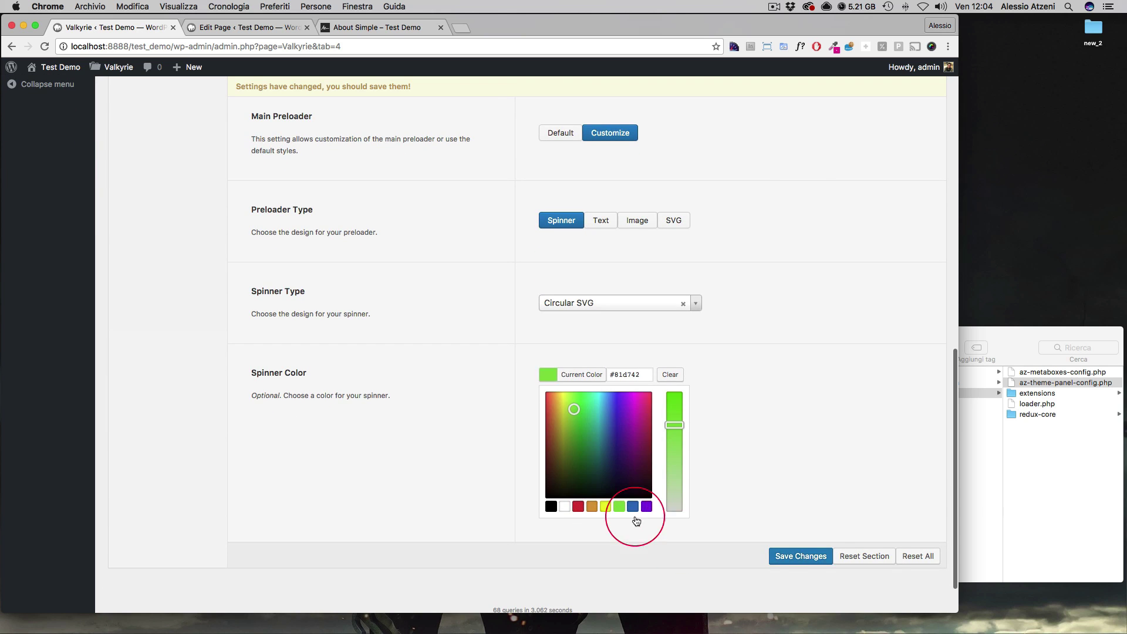
click(803, 556)
click(381, 28)
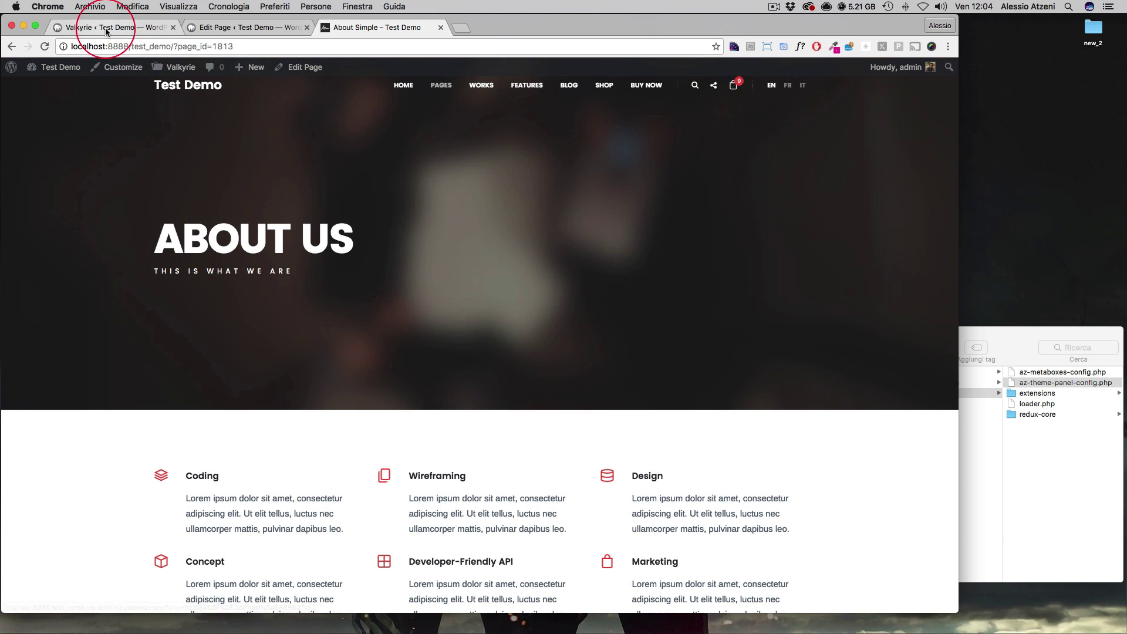
Set the preloader type to Text in the Valkyrie settings, with the title "Valkyrie" and the tagline "loading..."
click(135, 28)
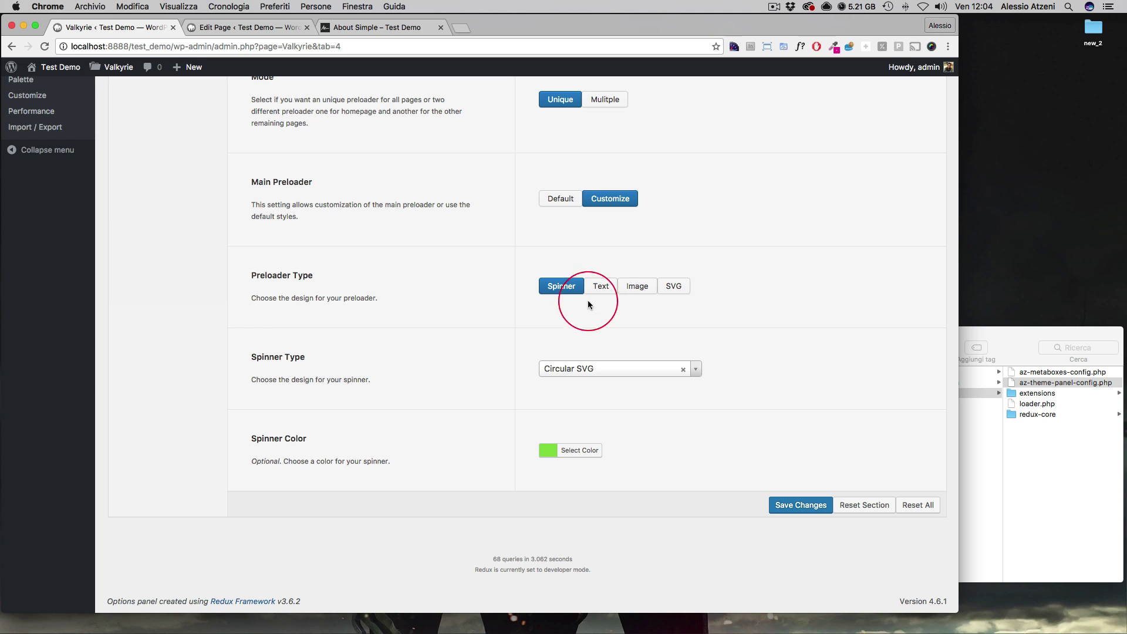
click(601, 370)
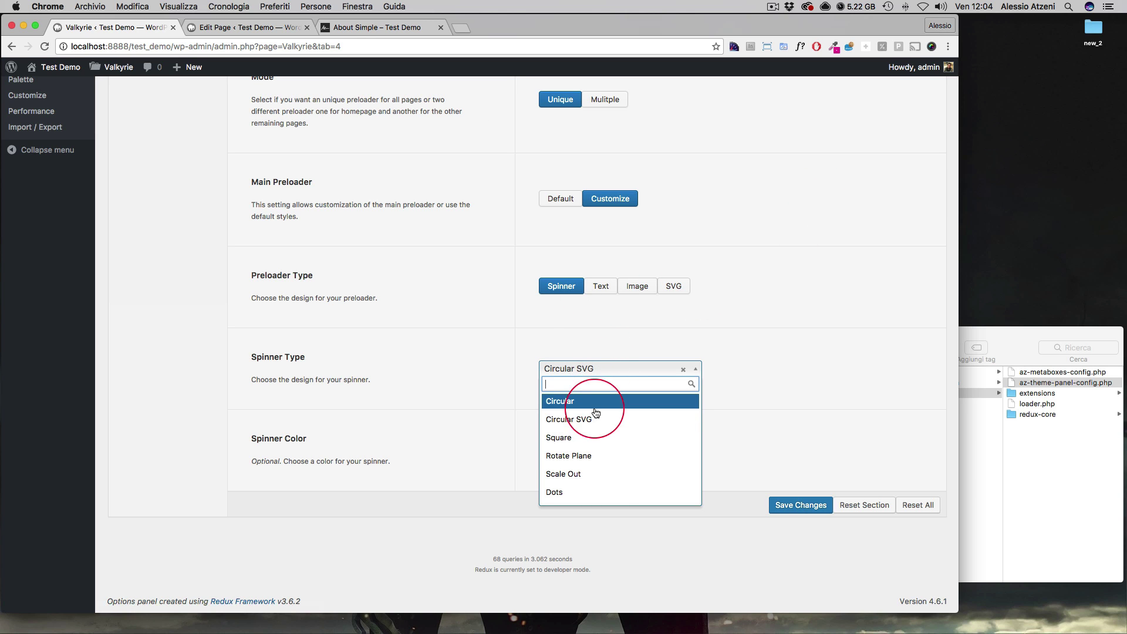
click(605, 288)
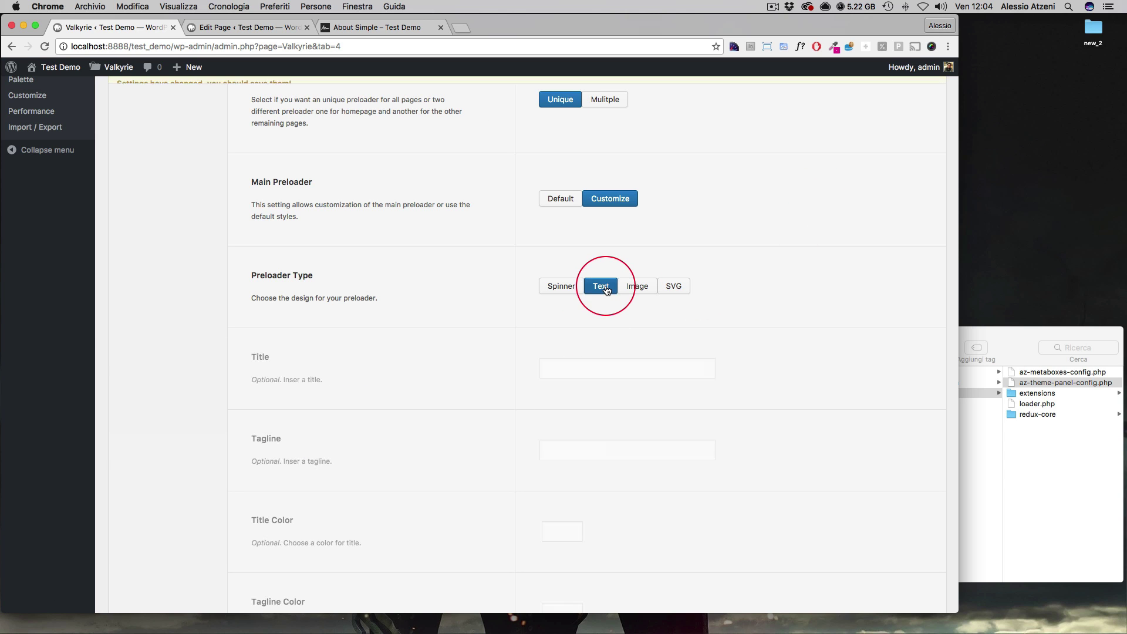
click(600, 368)
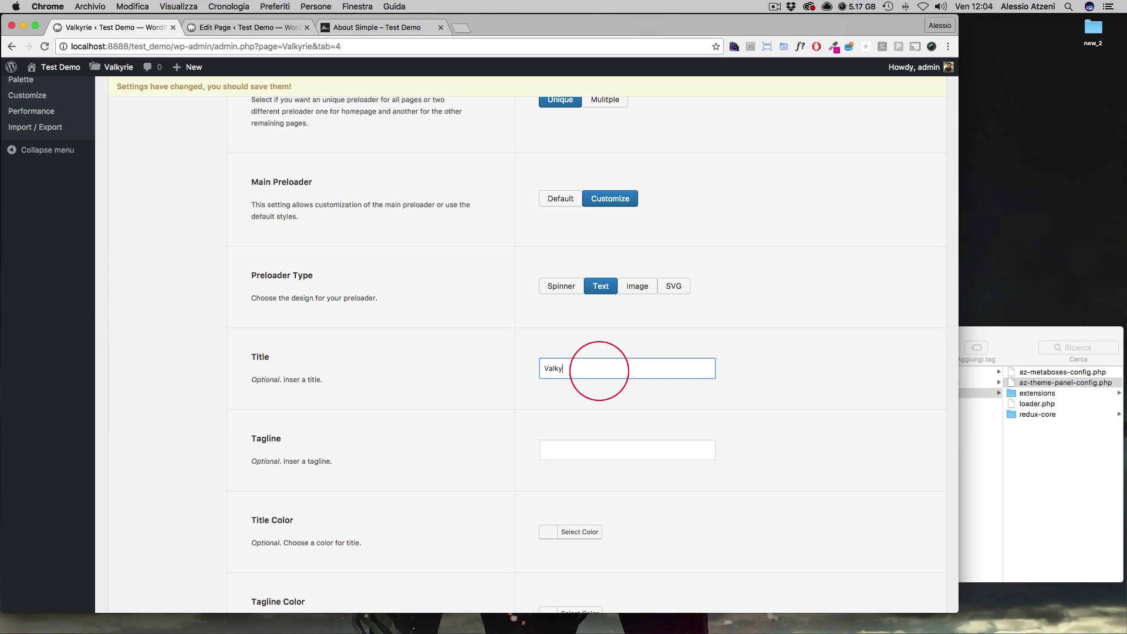
key(Tab)
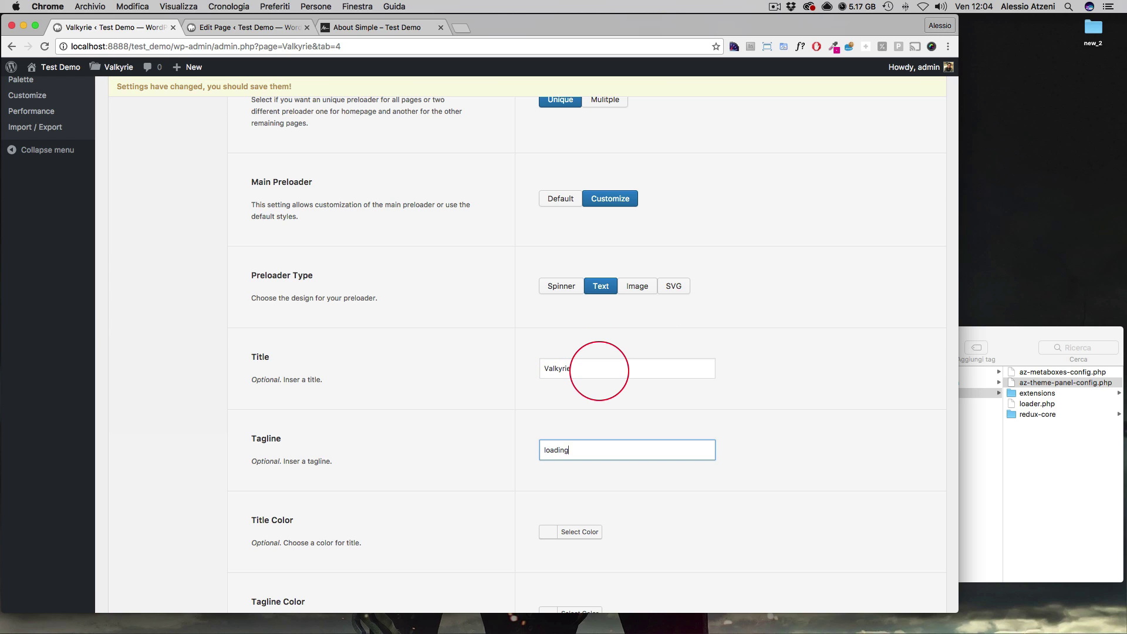
scroll(764, 411, down, 5)
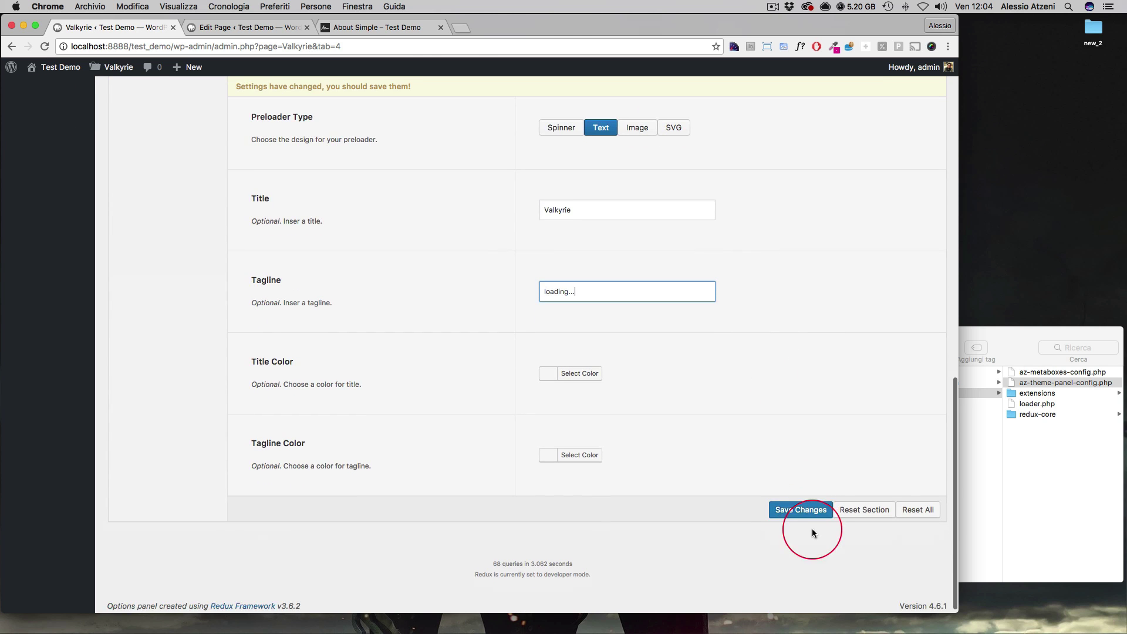
Save the text preloader settings and reload the About Simple page to check the result
click(801, 505)
click(378, 27)
click(44, 46)
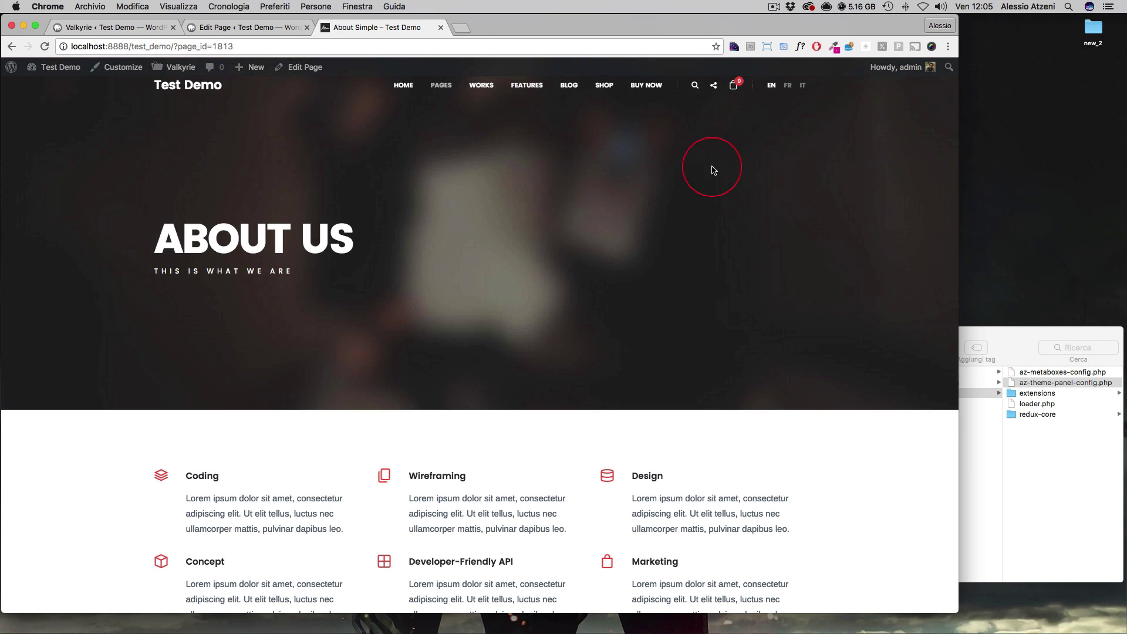
Examine which options the Image and SVG preloader types offer in the Valkyrie settings
click(88, 28)
scroll(664, 220, up, 2)
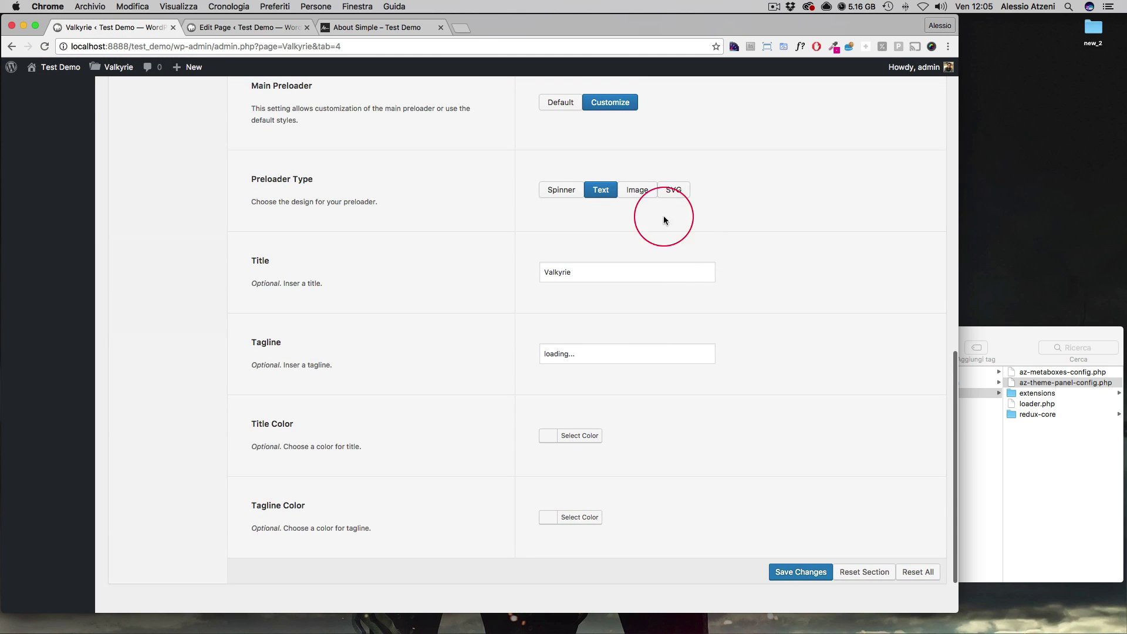
click(638, 190)
click(589, 345)
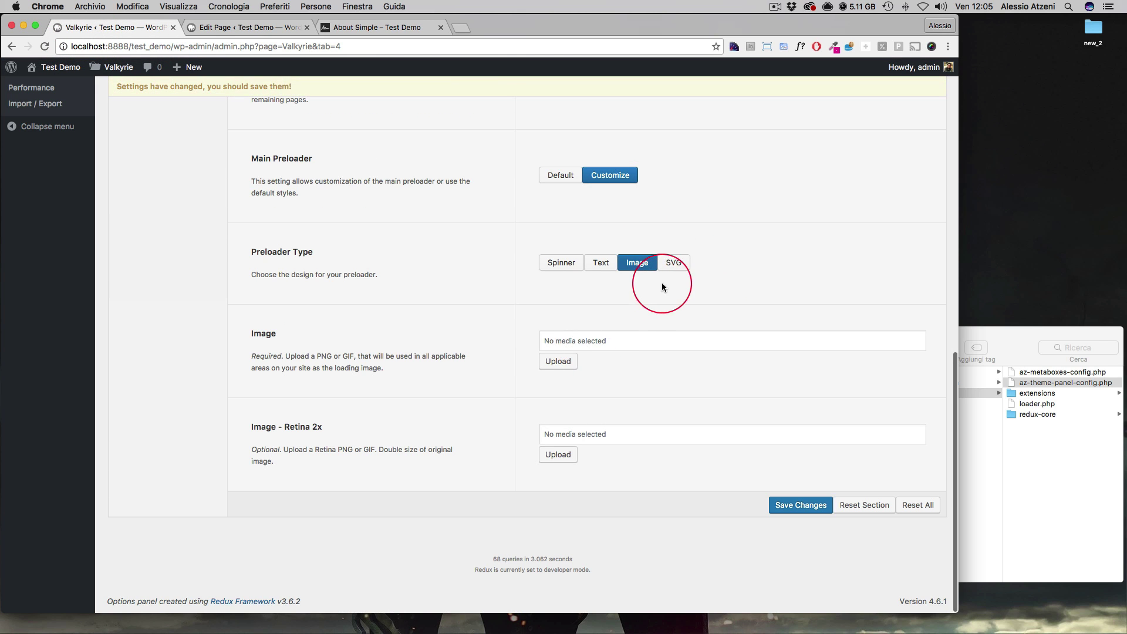
click(690, 268)
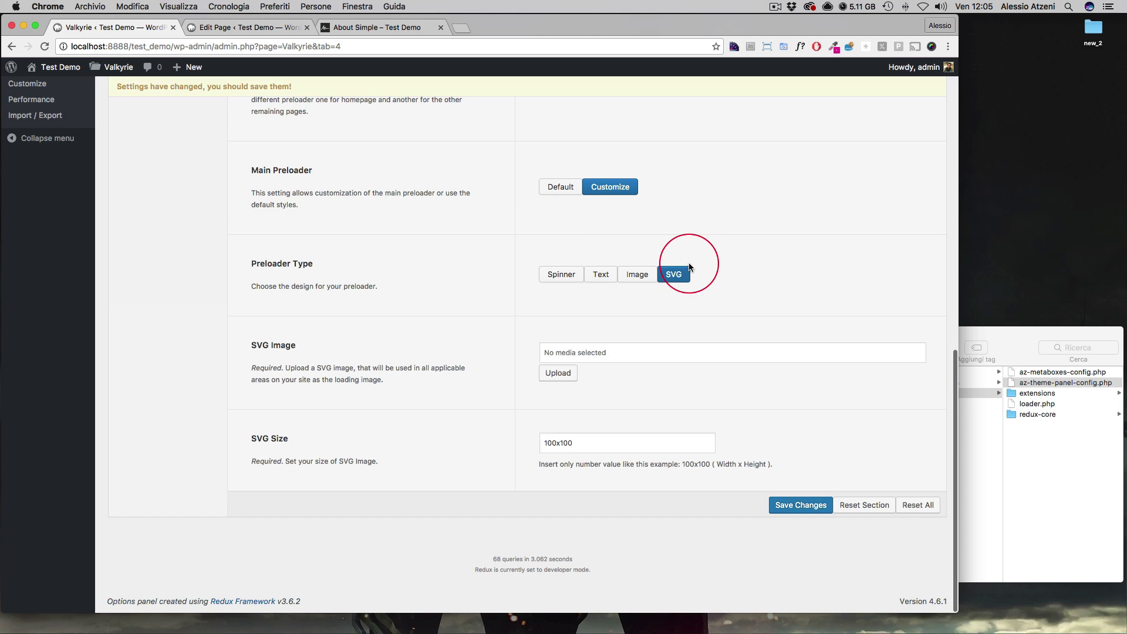
Set the preloader type back to Spinner, clear the spinner color, and choose Circular as the spinner type
click(559, 275)
click(573, 522)
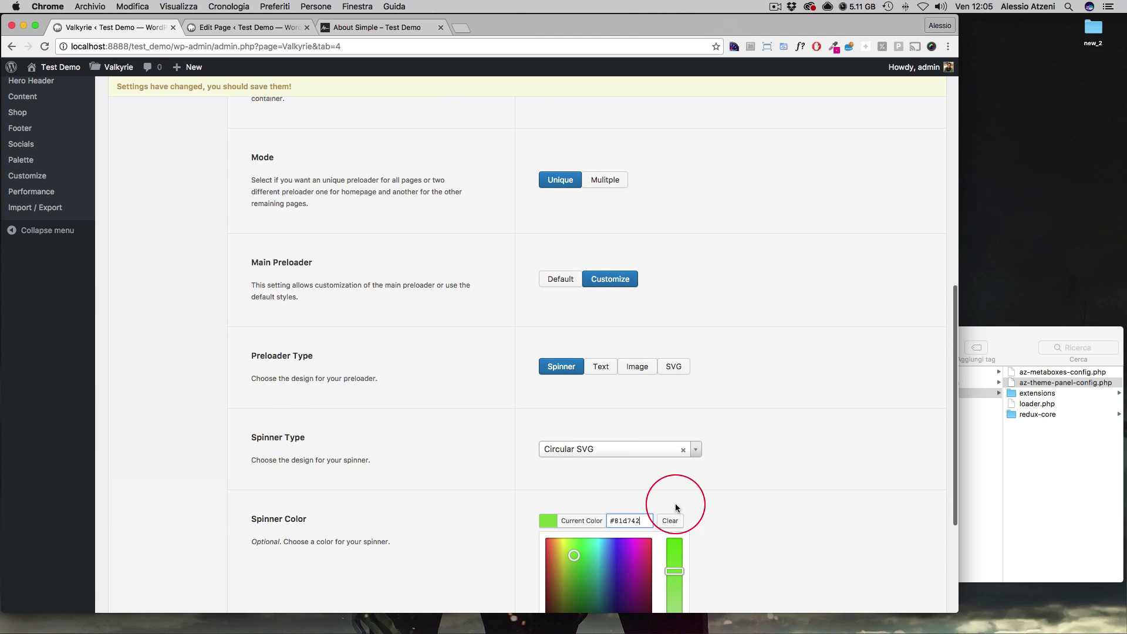
click(670, 521)
click(582, 449)
click(584, 477)
click(627, 411)
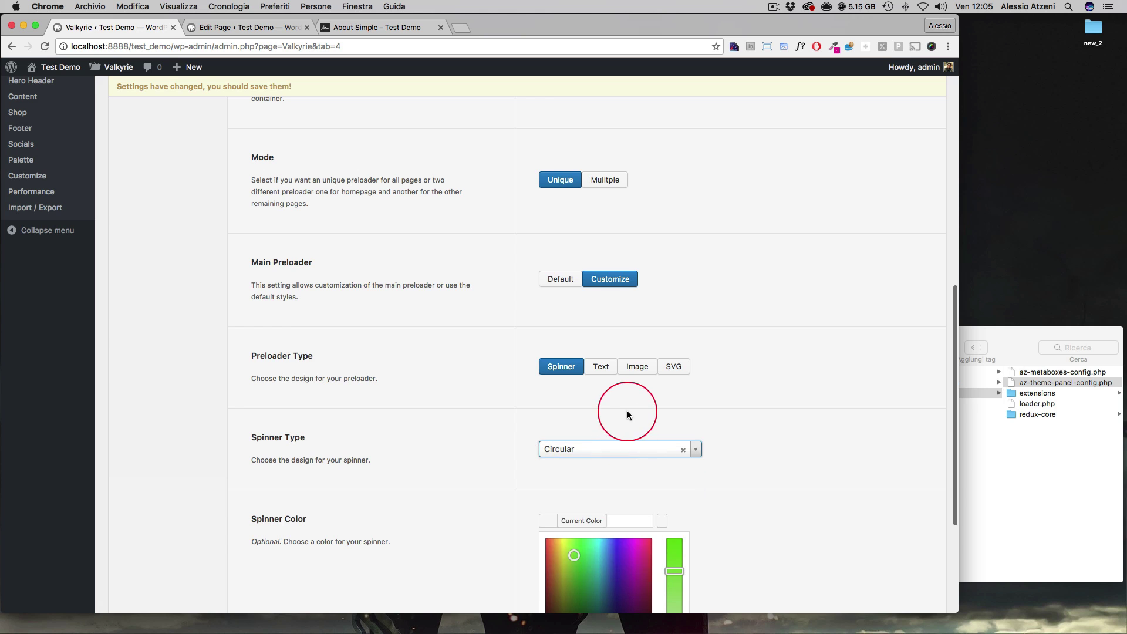
Set the main preloader to Default and its bar type to Minimal
click(561, 280)
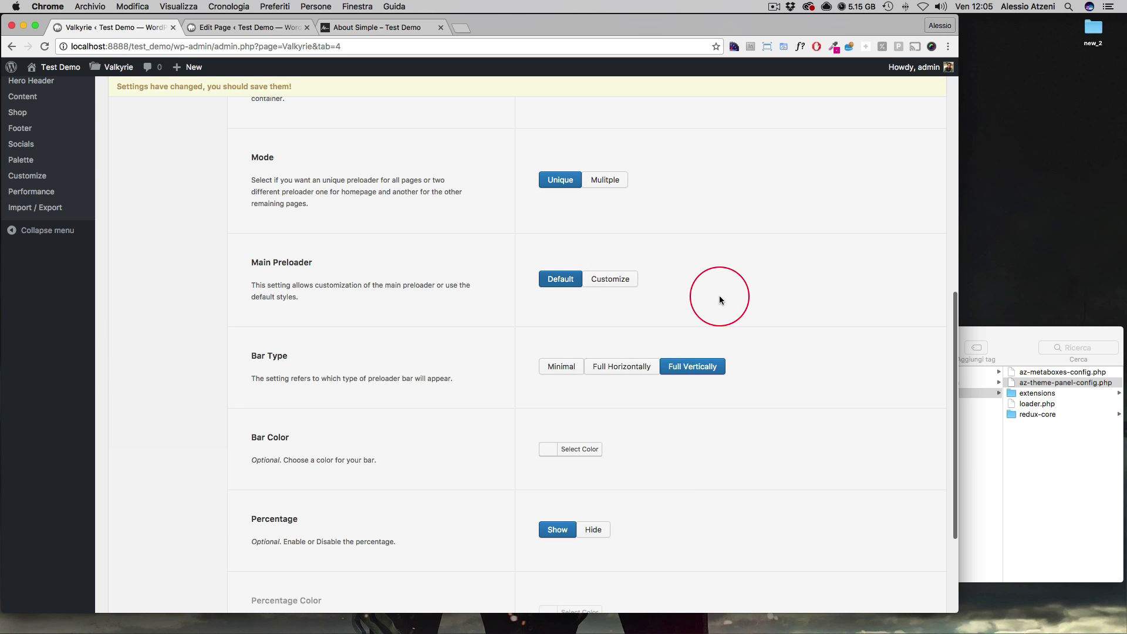
click(589, 368)
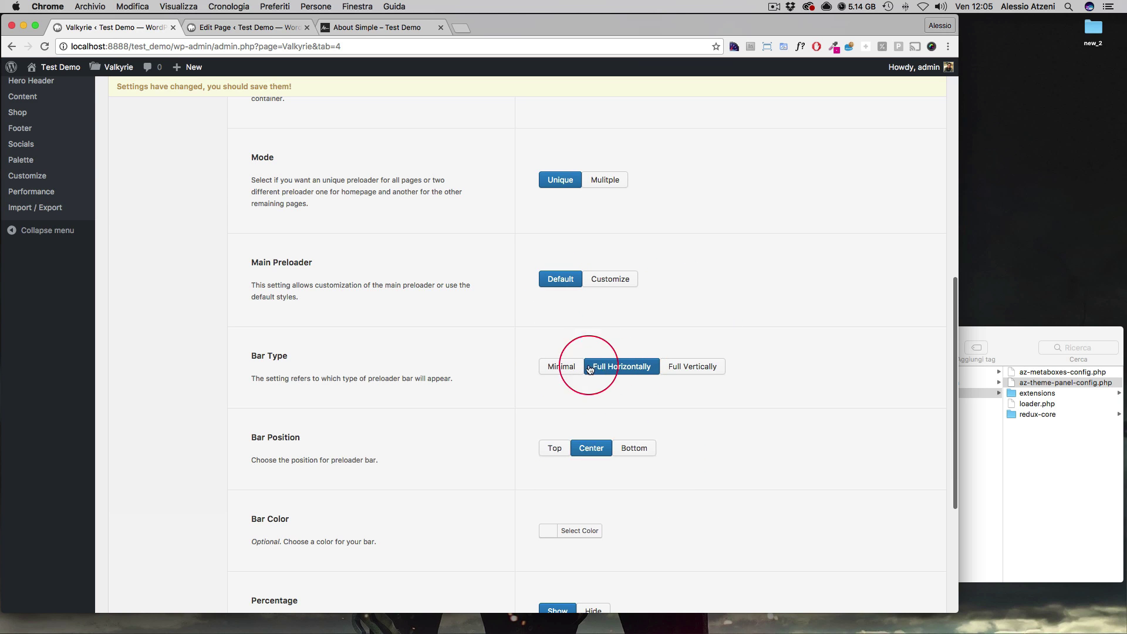
click(559, 369)
Set the preloader mode to Mulitple, look over the secondary preloader options, and save the changes
scroll(724, 378, up, 3)
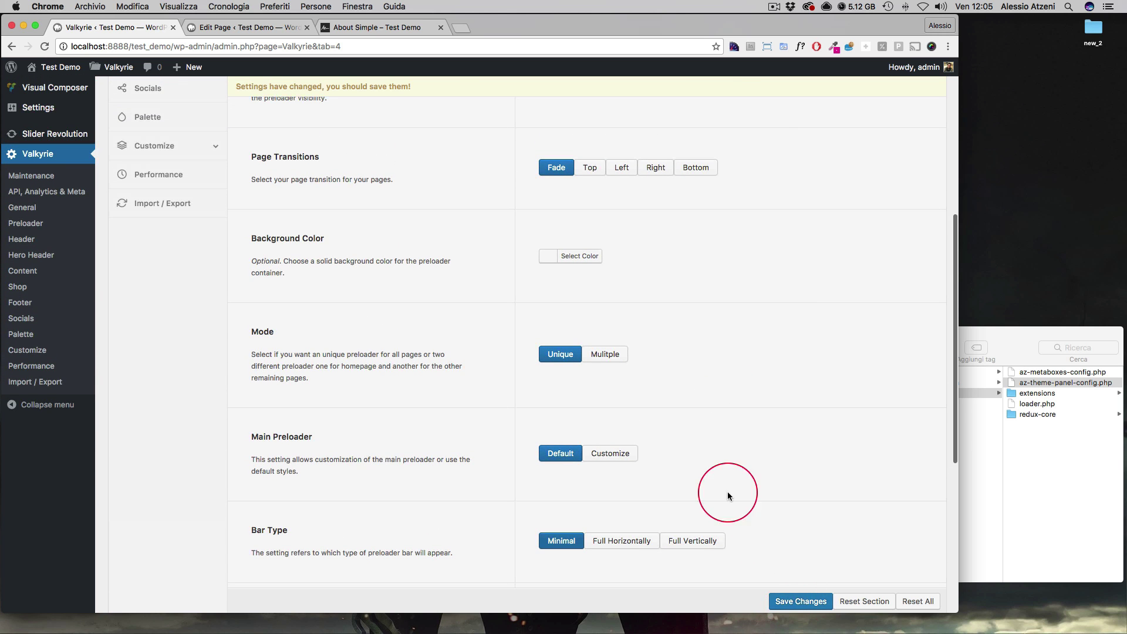
click(607, 354)
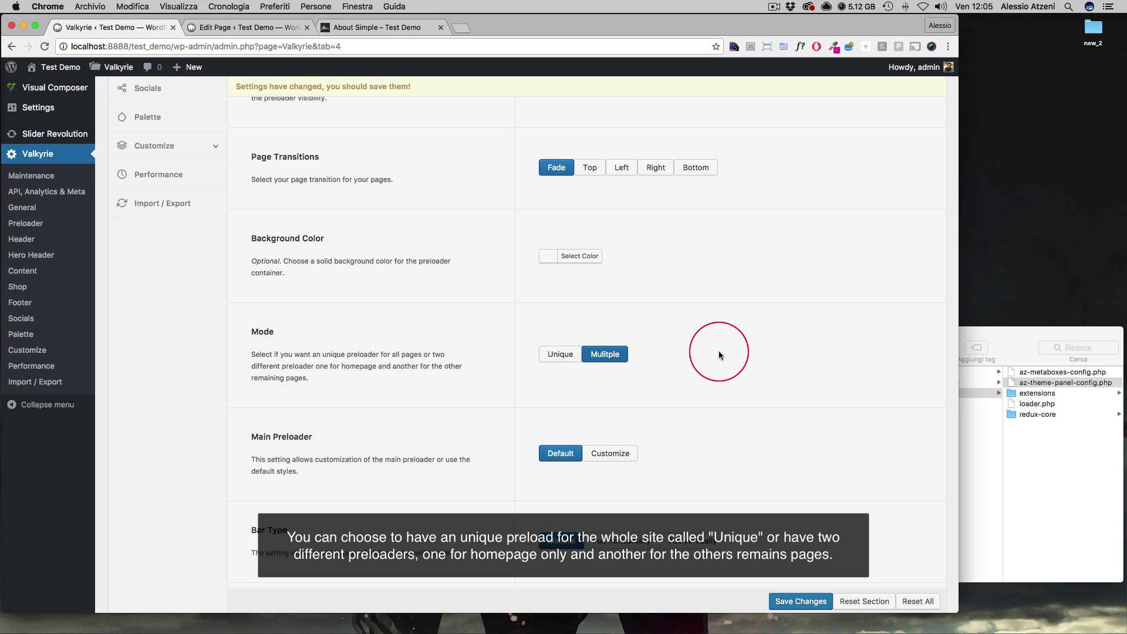
scroll(584, 259, down, 3)
scroll(664, 404, down, 5)
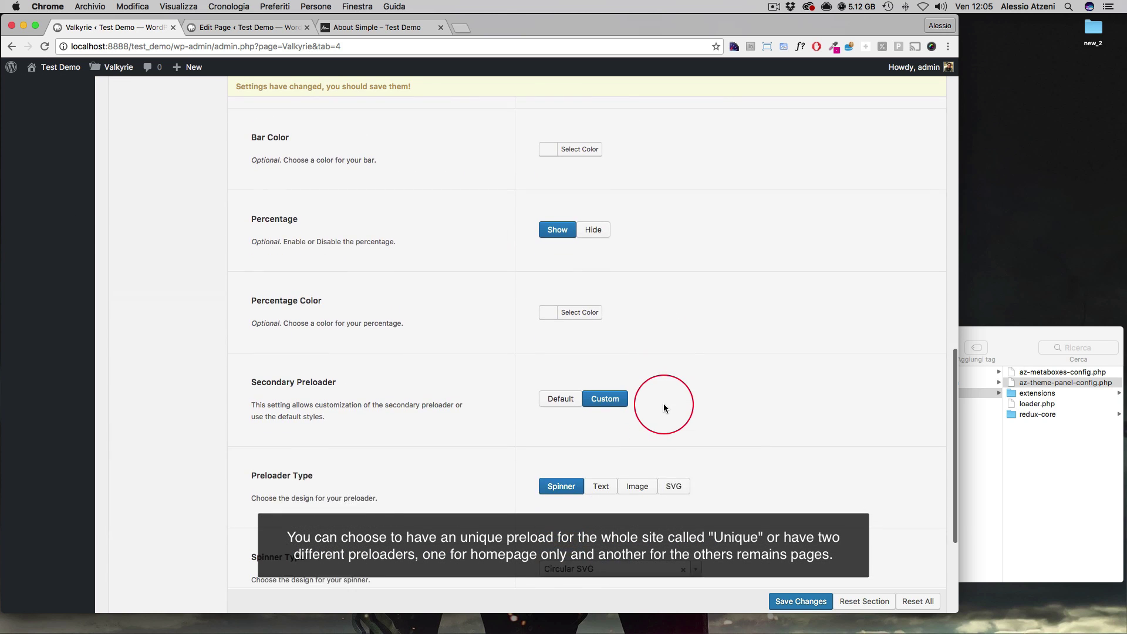
scroll(663, 403, down, 1)
scroll(628, 427, down, 1)
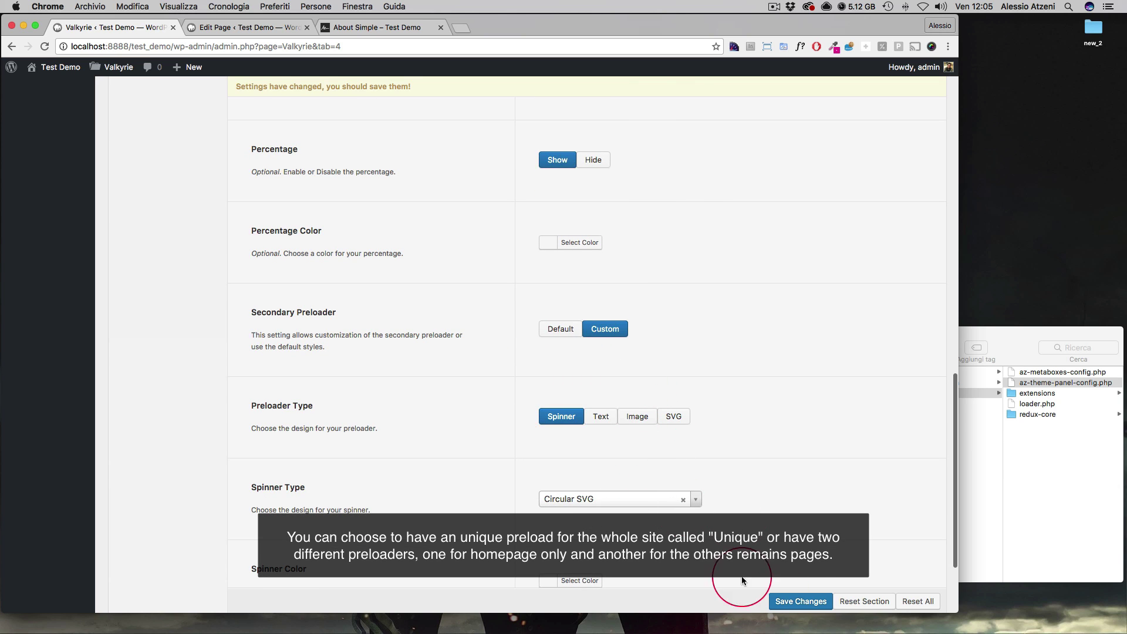
click(812, 604)
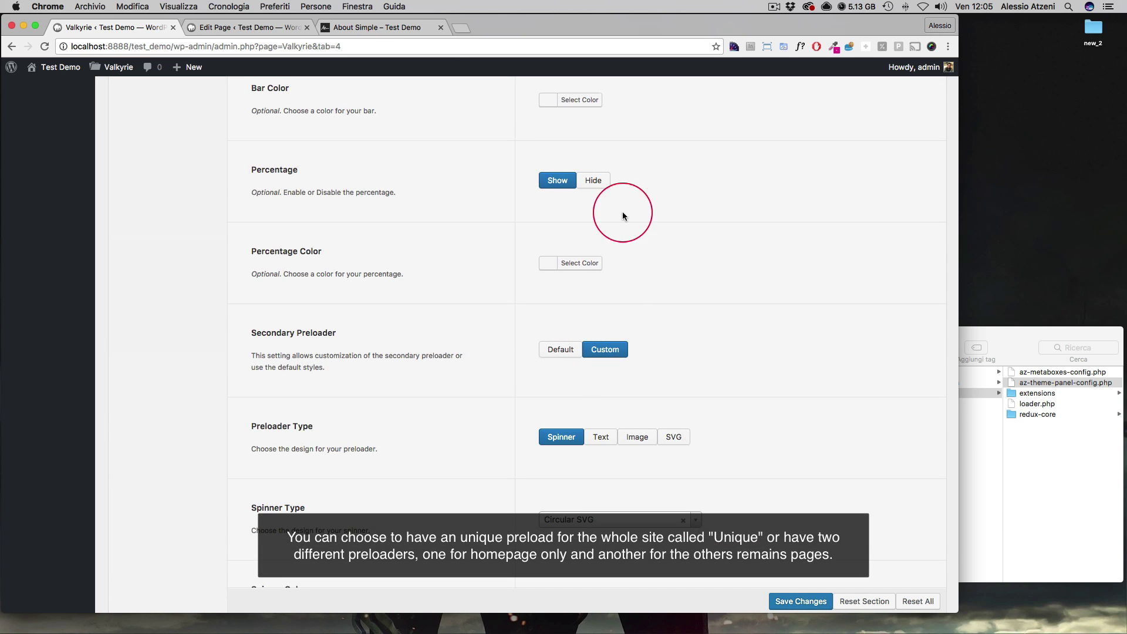
Open the site's homepage and the About Simple page to compare the main and secondary preloaders
click(376, 27)
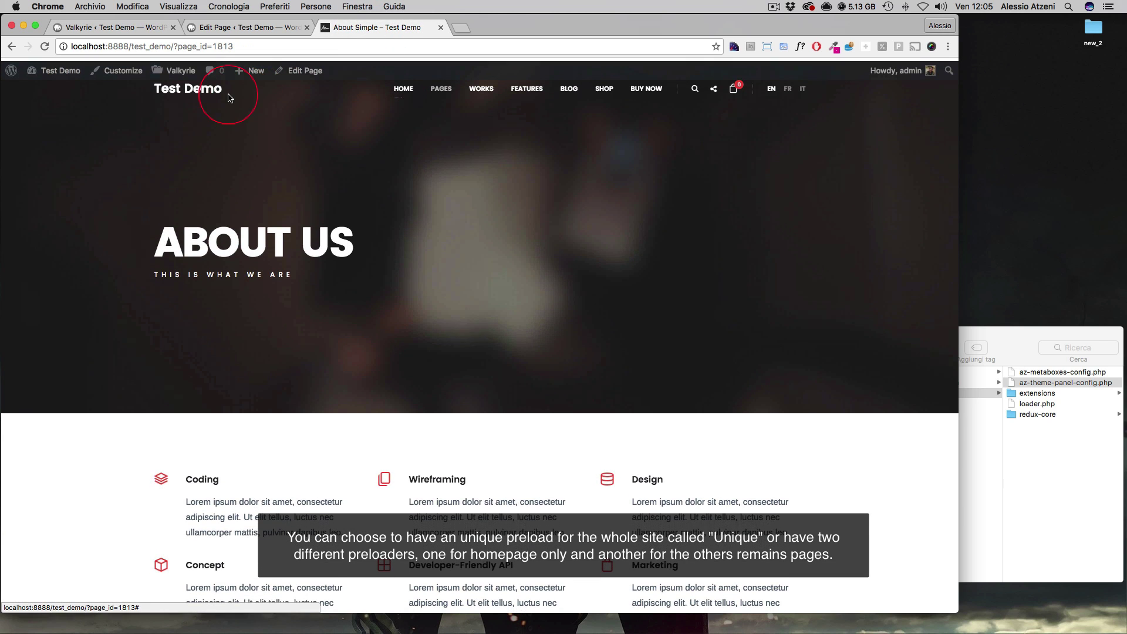
click(214, 87)
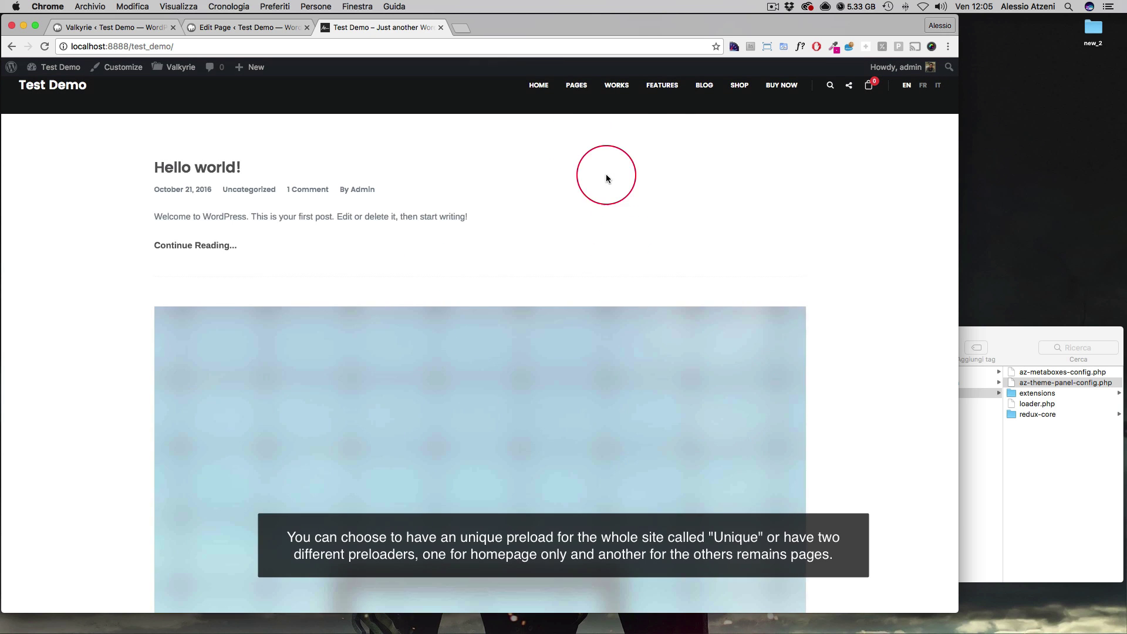
mouse_move(584, 86)
mouse_move(581, 134)
click(734, 137)
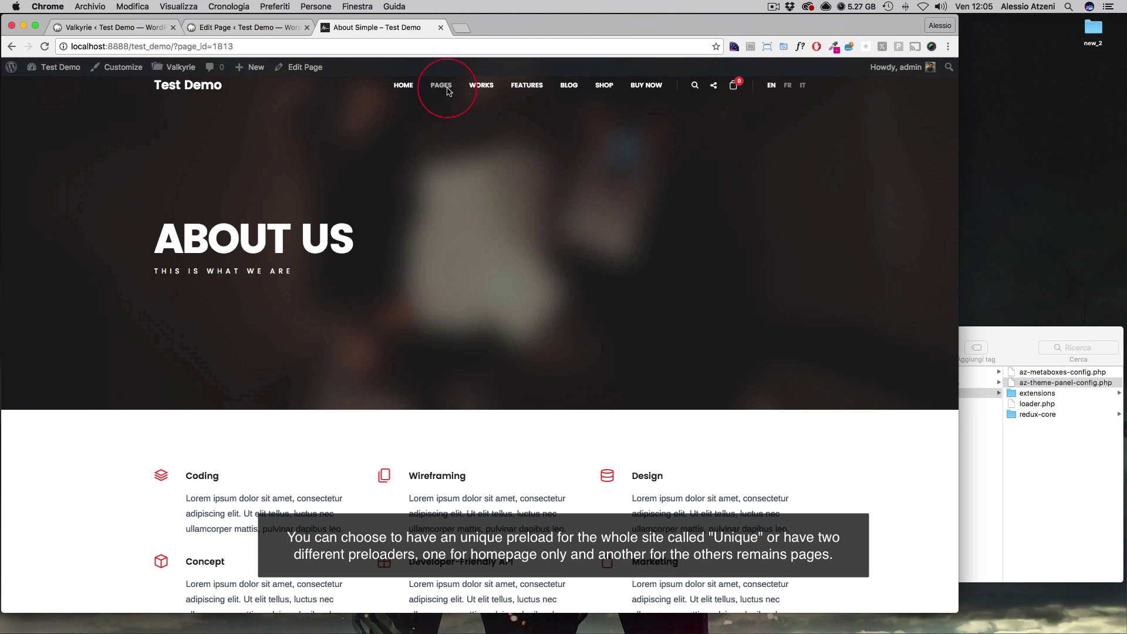
Open the Service Grid page and return to the homepage to compare their preloaders again
mouse_move(441, 88)
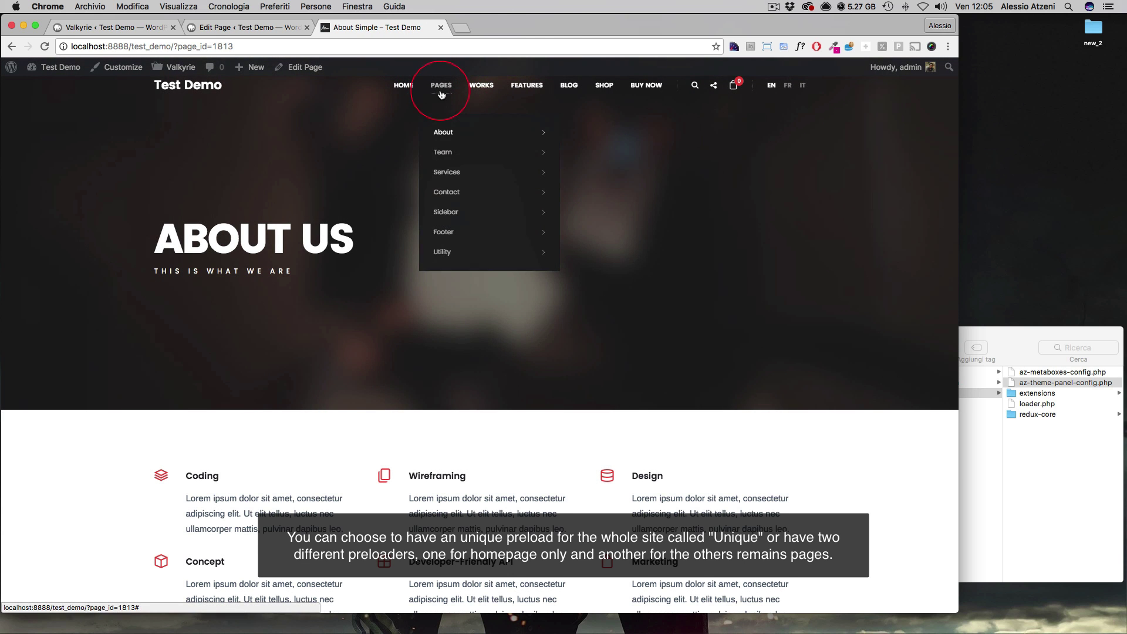
mouse_move(450, 180)
click(637, 171)
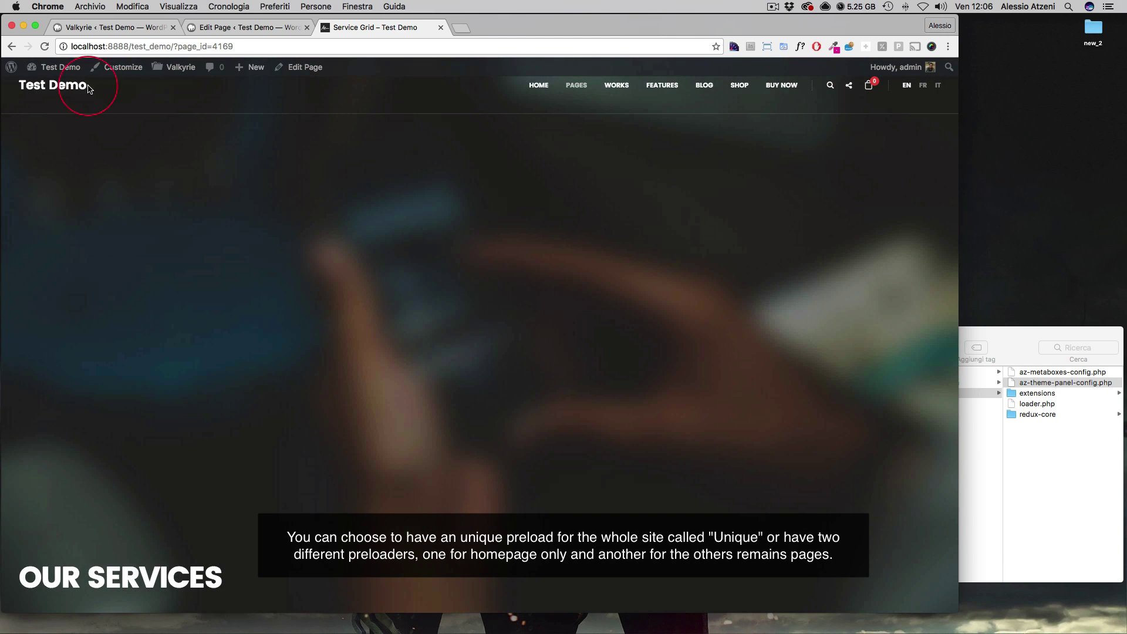
click(88, 87)
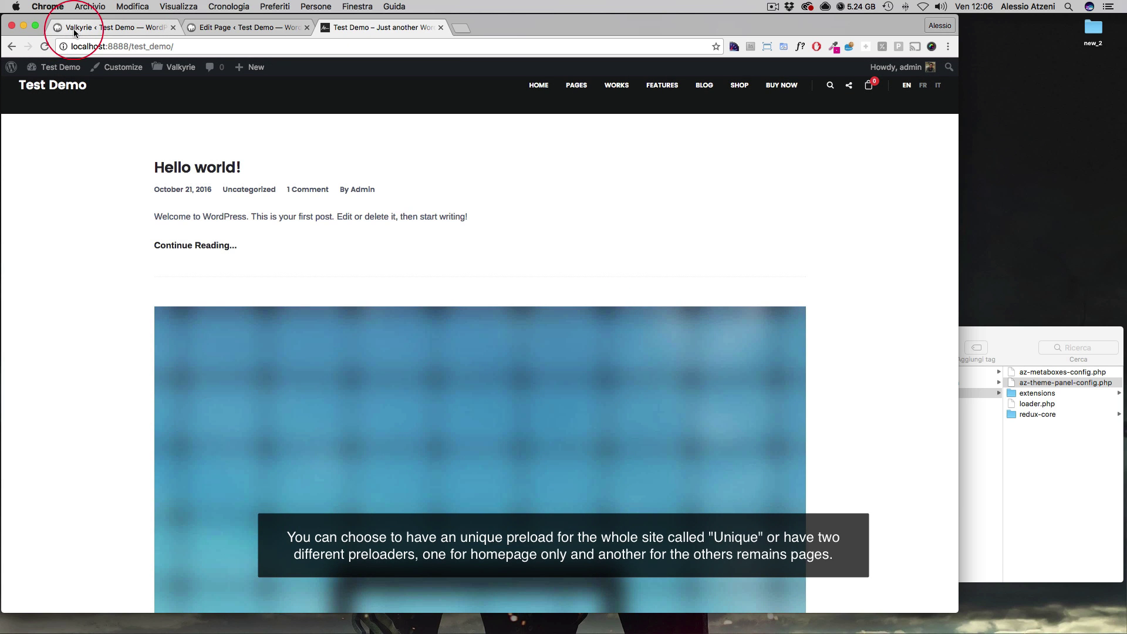
Review the Valkyrie preloader settings from the secondary preloader options up to the beginning of the section
click(75, 34)
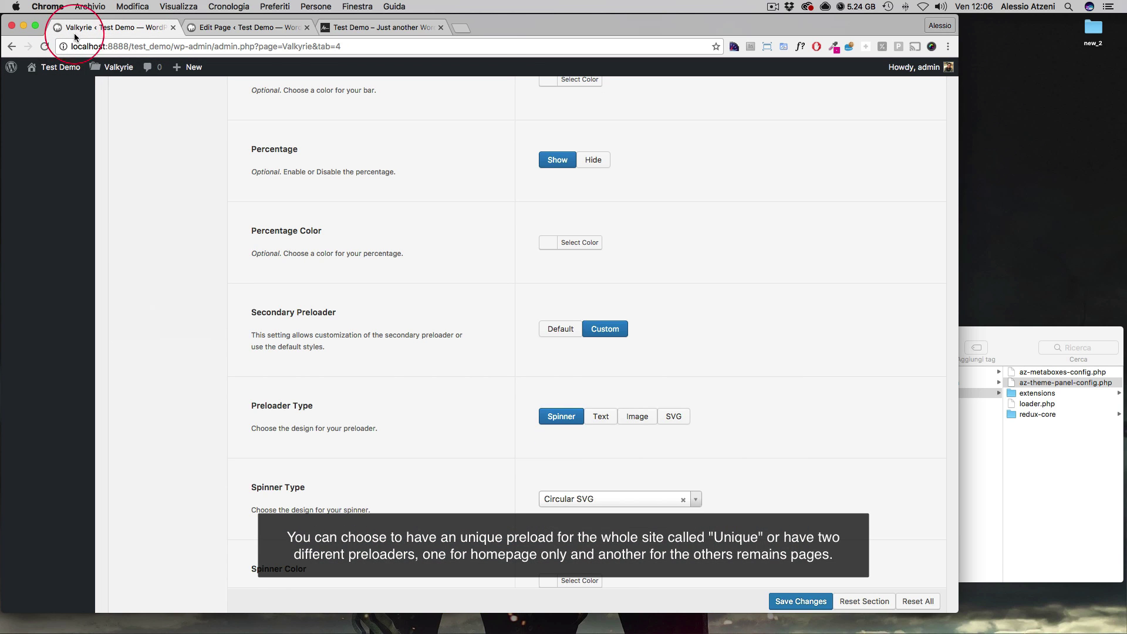
scroll(220, 168, up, 15)
scroll(220, 169, up, 5)
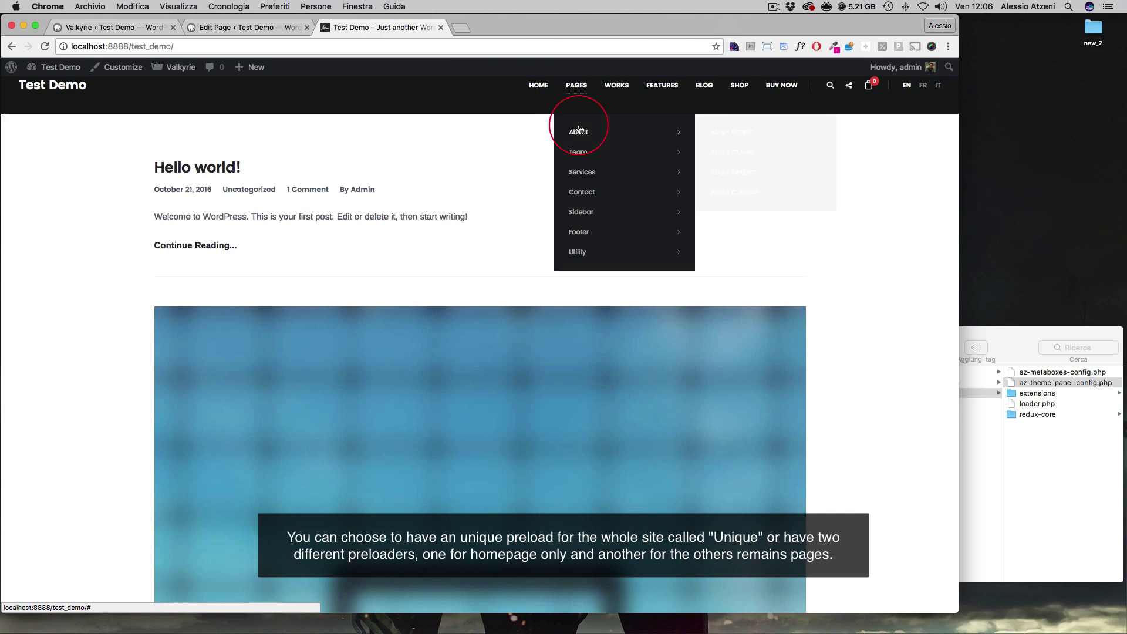
Open the About Simple page from the homepage and switch to its Edit Page screen
mouse_move(581, 131)
click(770, 130)
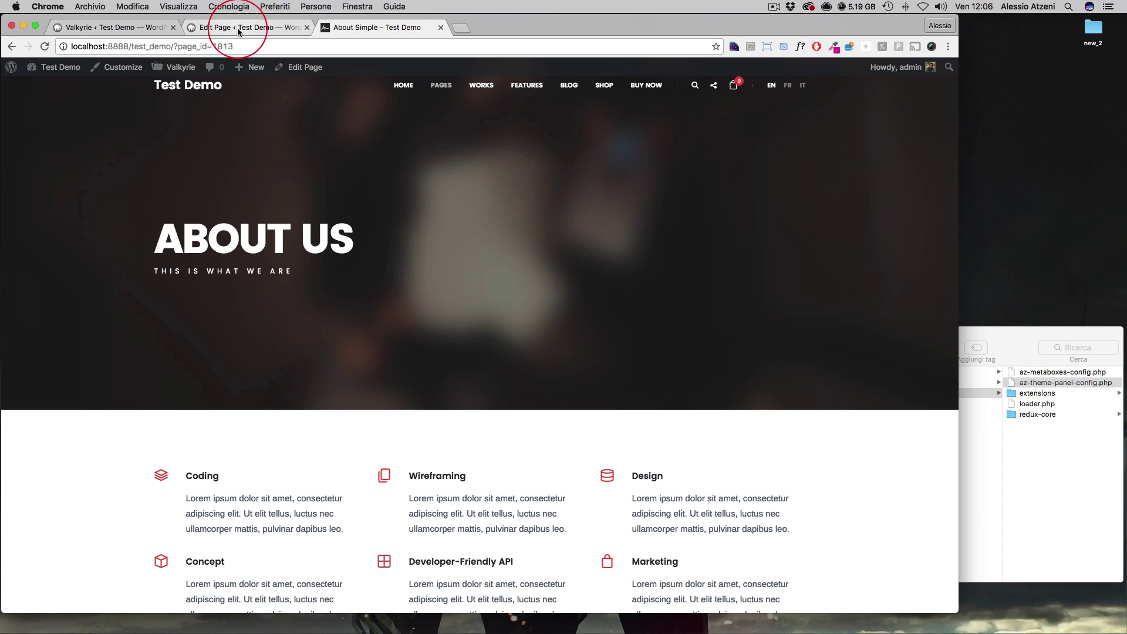
click(239, 31)
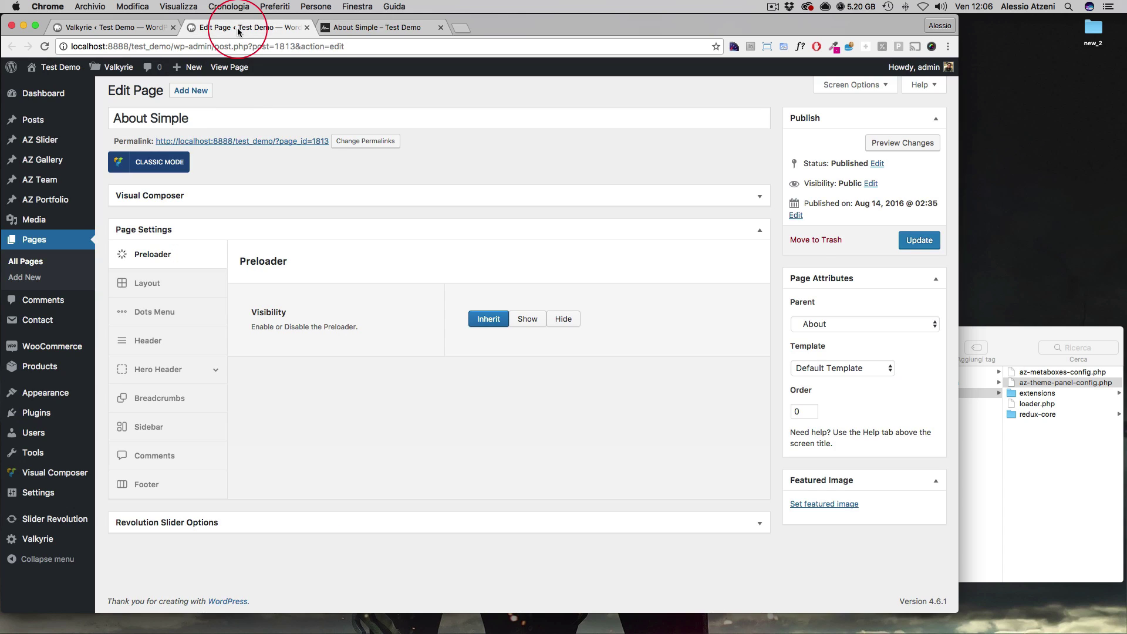
Set the About Simple page's preloader visibility to Hide, update the page, and check the result on the live page
click(550, 321)
click(929, 243)
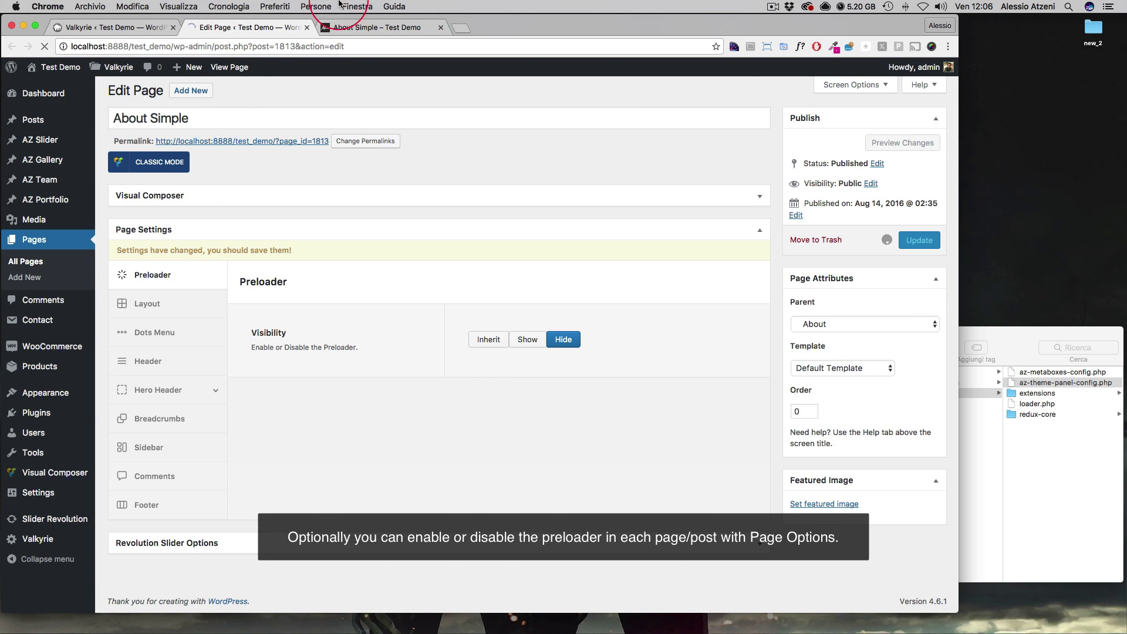
click(351, 27)
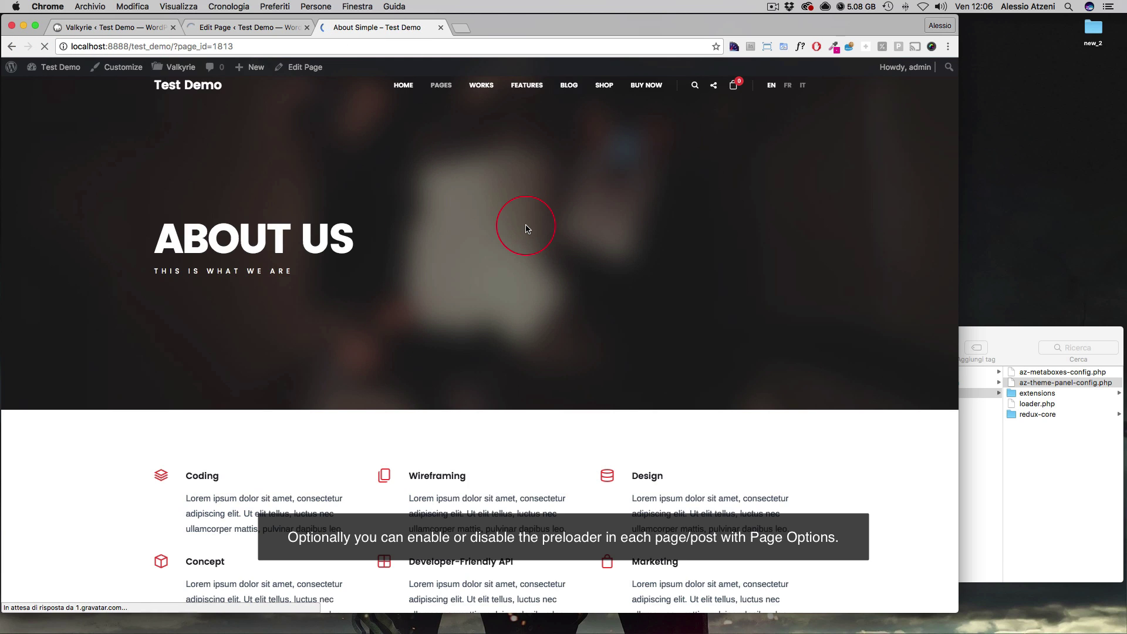
scroll(526, 229, down, 5)
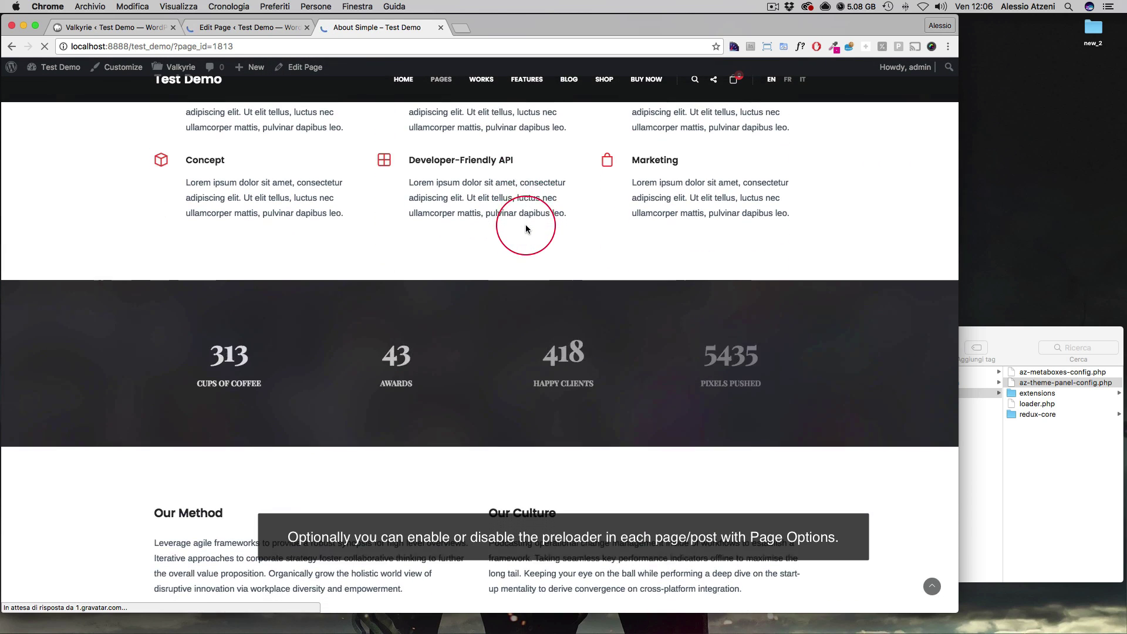
scroll(526, 229, up, 3)
scroll(526, 229, up, 3)
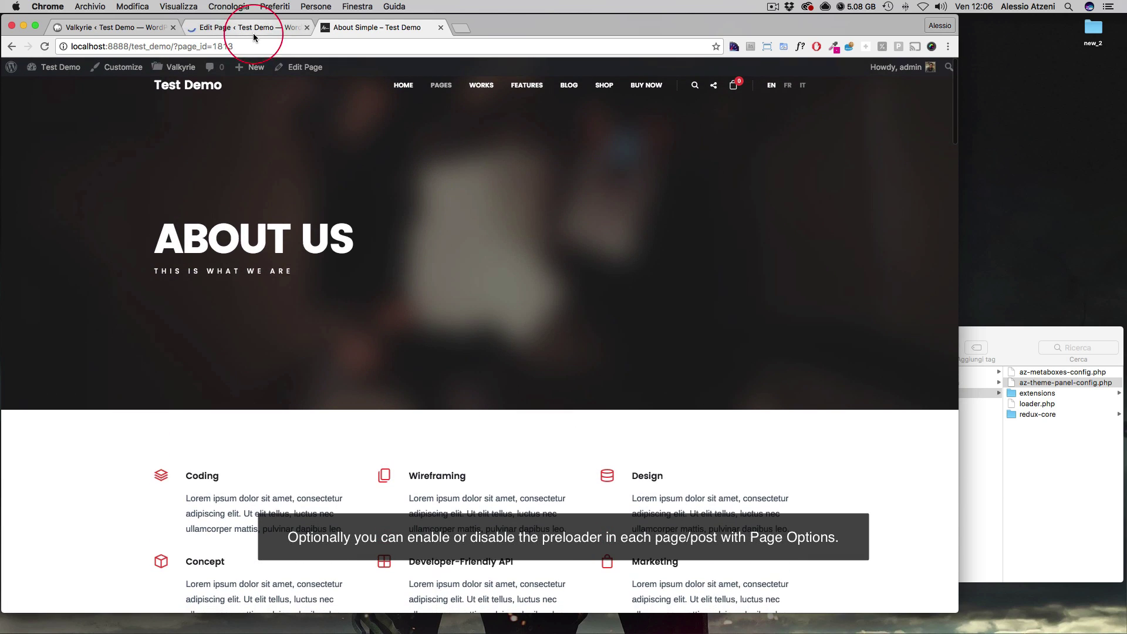
Set the global preloader setting to Off in the Valkyrie theme options
click(158, 28)
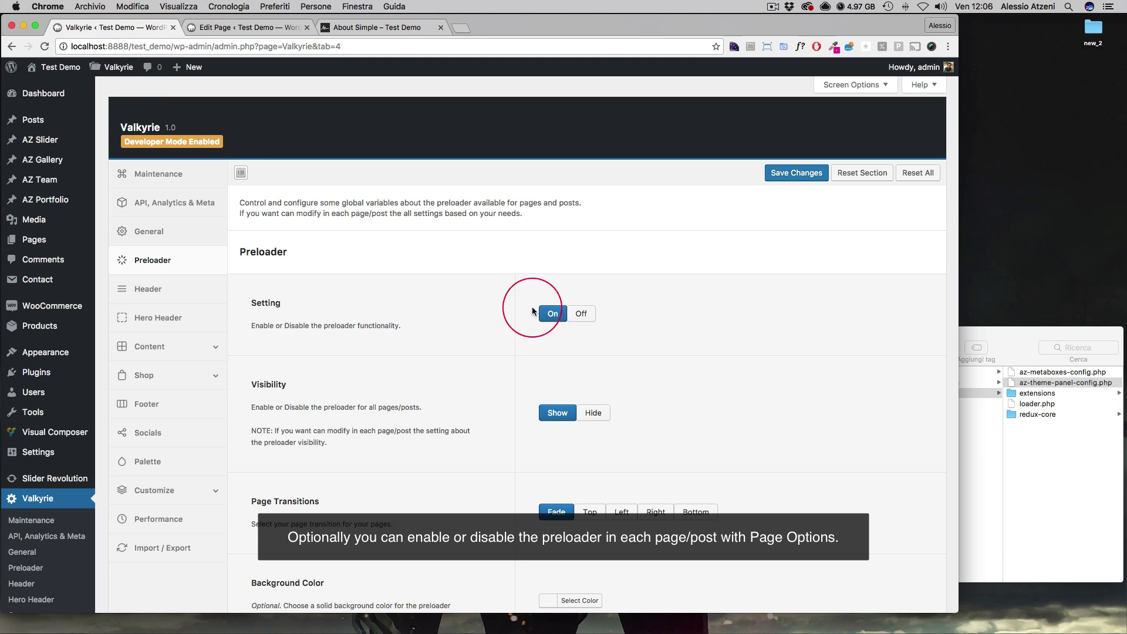
click(589, 319)
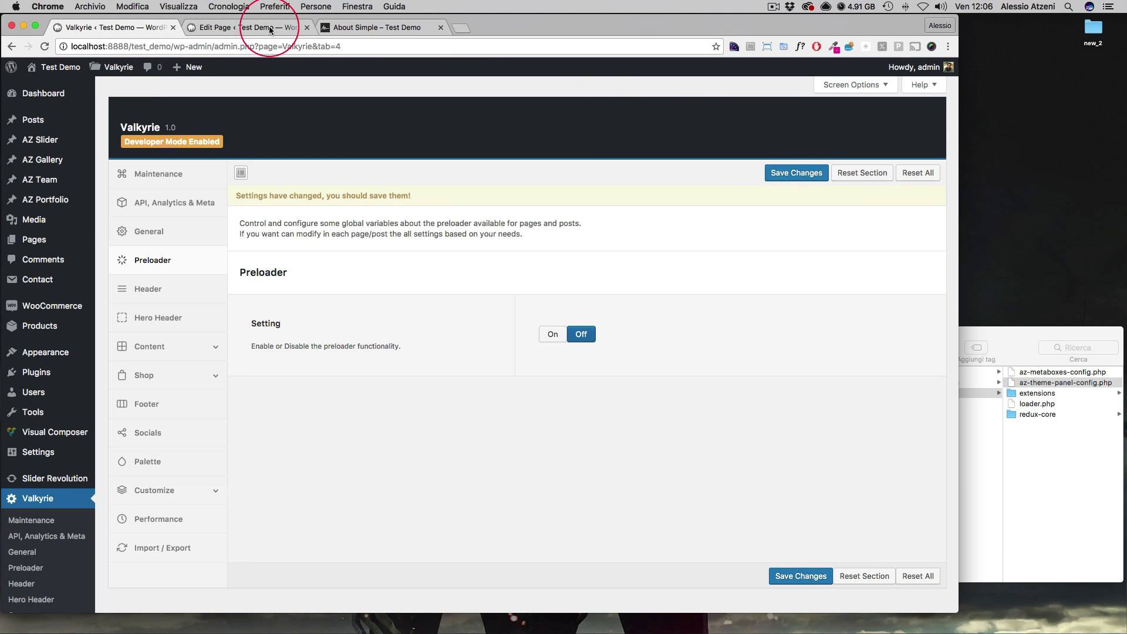
Set the About Simple page's preloader visibility to Inherit and update the page
click(251, 29)
click(481, 352)
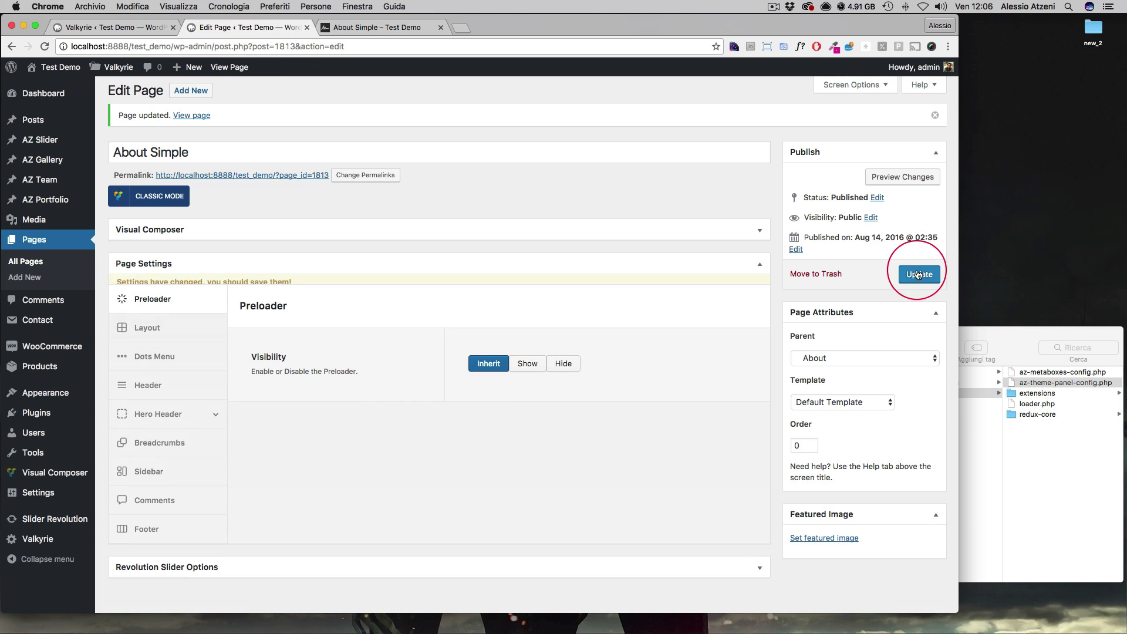
click(919, 272)
Save the Valkyrie theme's preloader changes and switch to the live About Simple page to check them
click(105, 27)
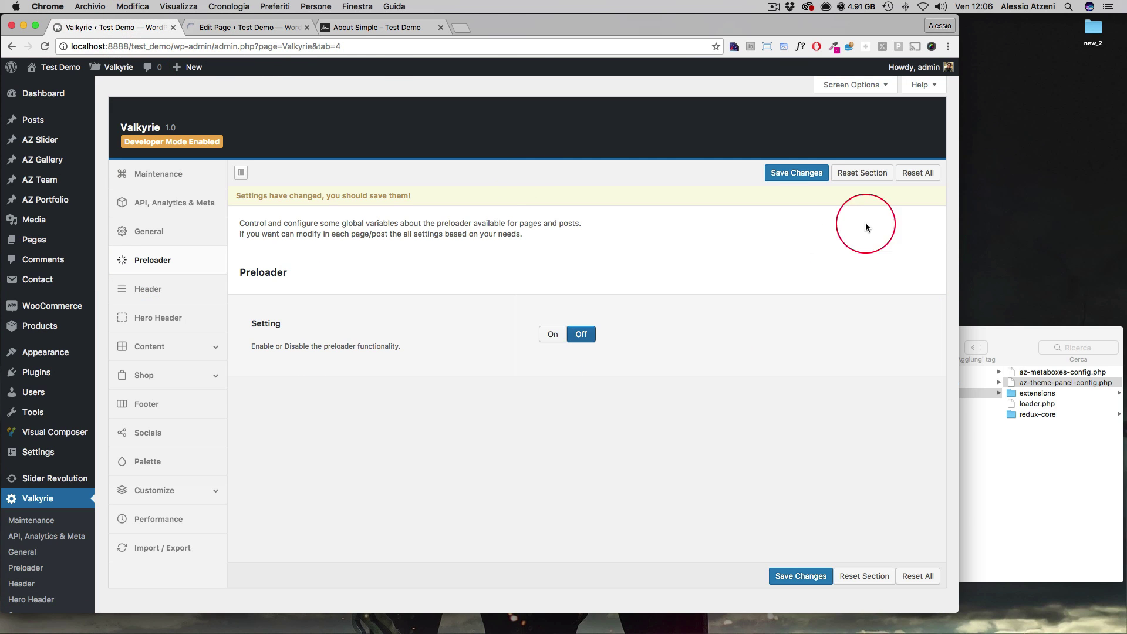
click(801, 175)
click(353, 28)
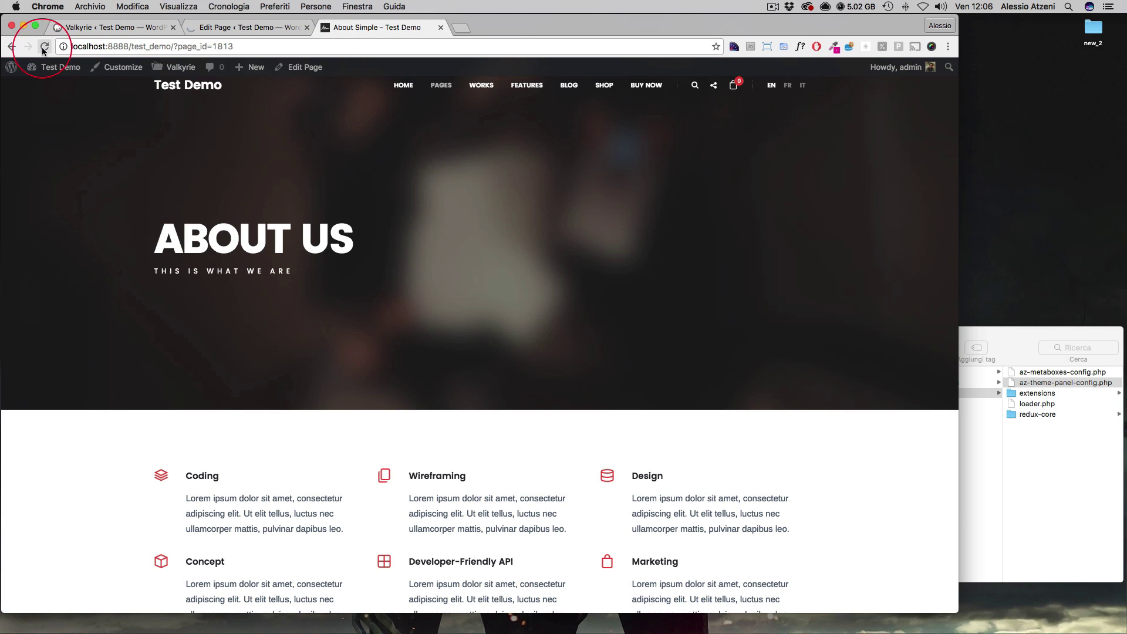